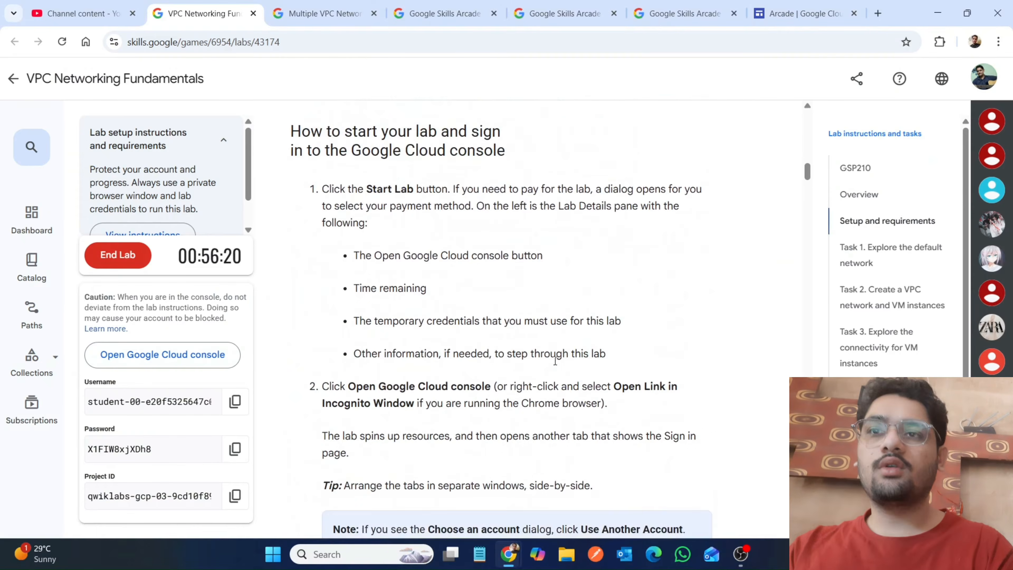
Read the lab's Task 1 instructions on viewing the default network's subnets, routes and firewall rules.
scroll(555, 360, "down", 10)
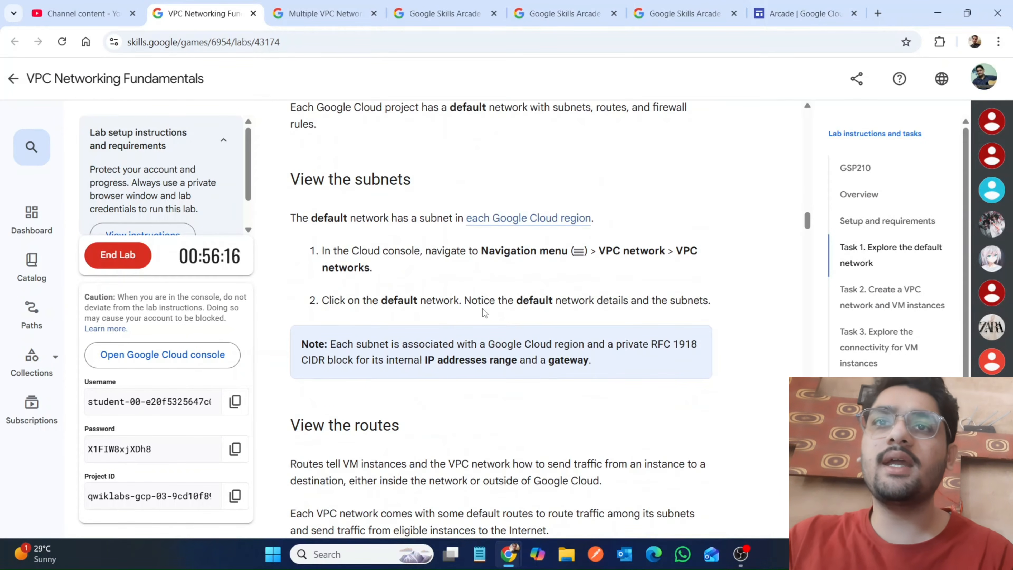
scroll(555, 359, "down", 3)
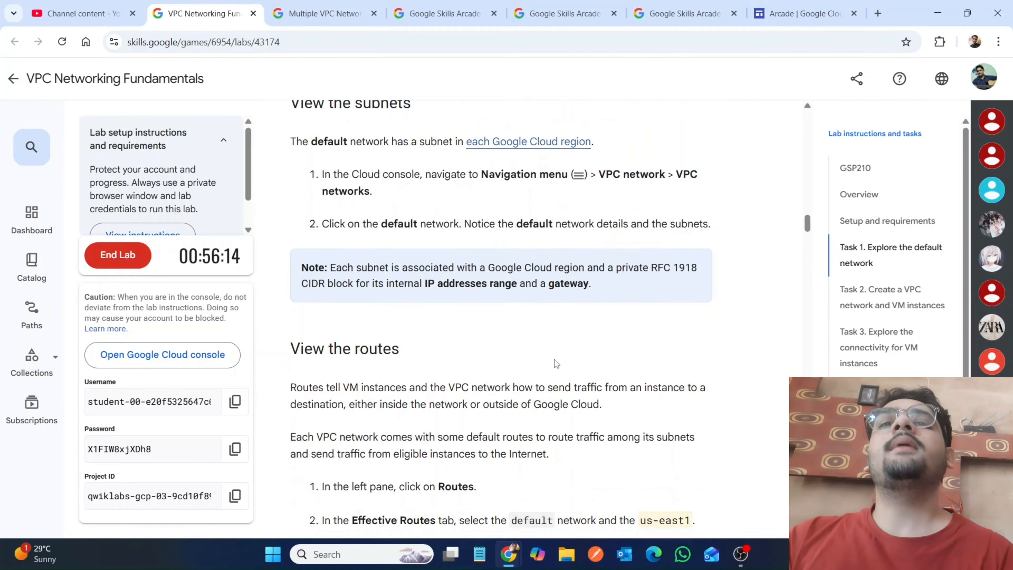
scroll(554, 359, "down", 3)
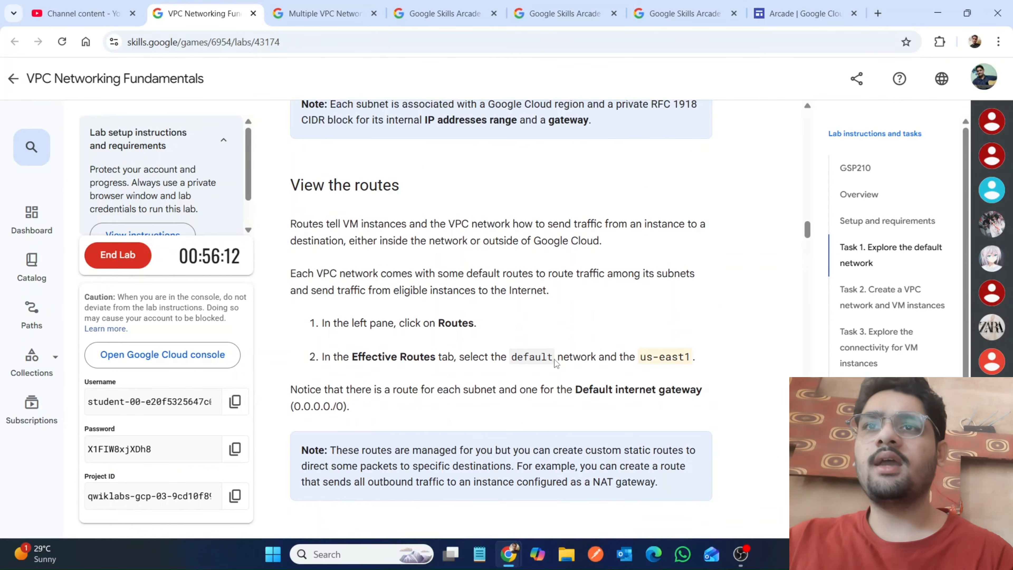
scroll(554, 359, "down", 2)
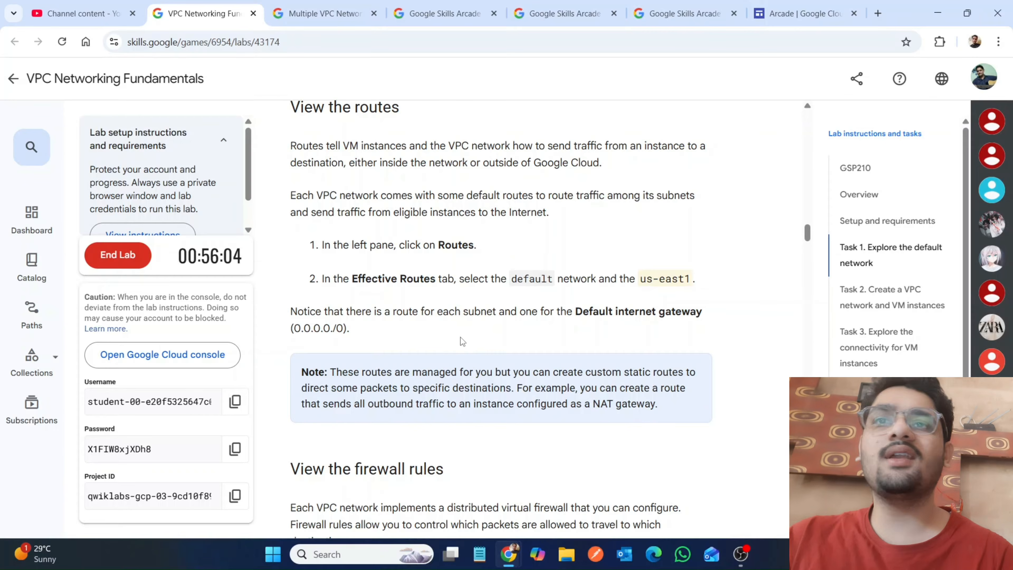
scroll(460, 337, "down", 4)
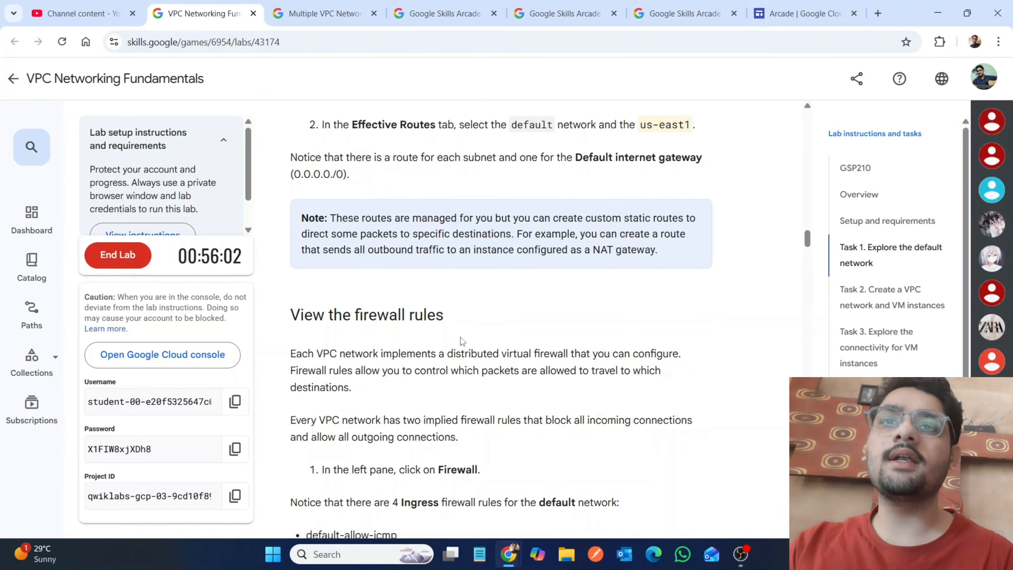
scroll(460, 337, "down", 6)
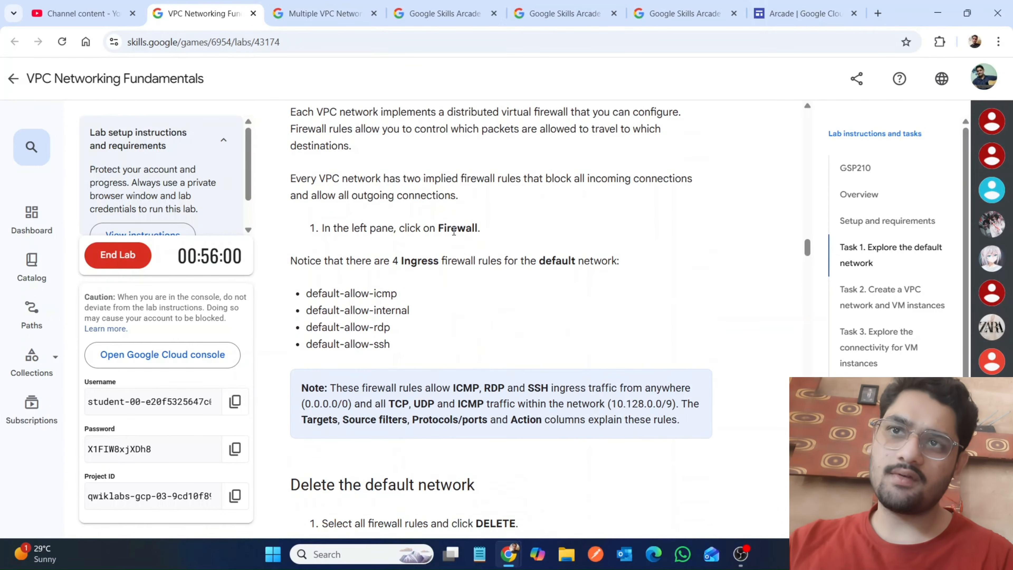
double_click(457, 228)
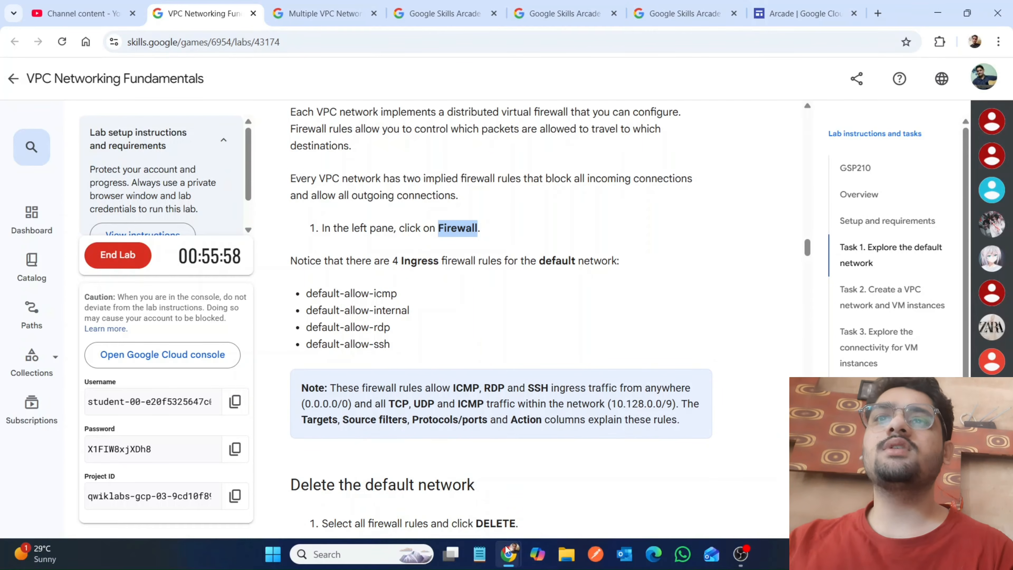
mouse_move(509, 552)
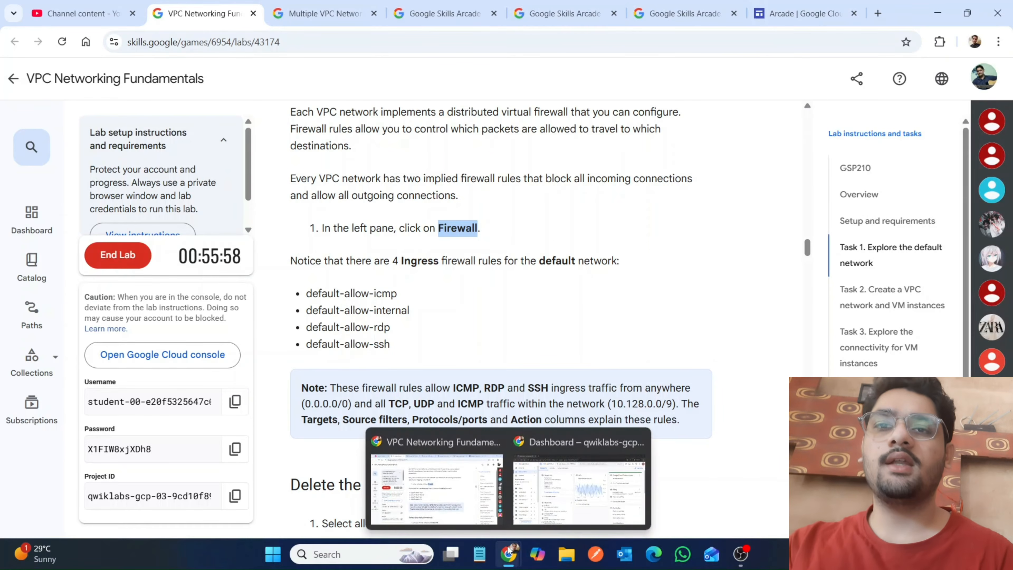
left_click(405, 325)
scroll(405, 325, "down", 3)
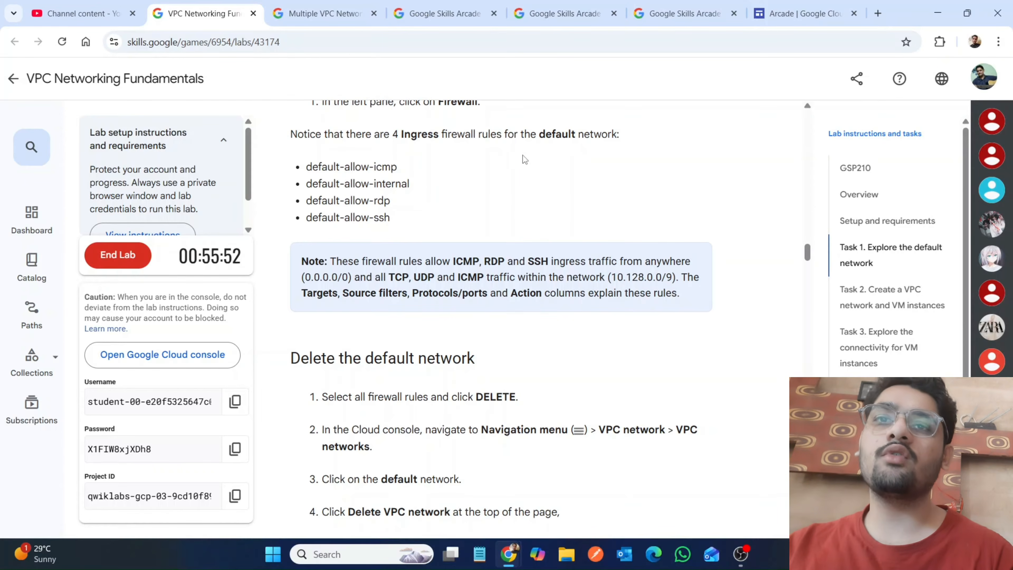
Copy the word Firewall from the lab instructions, search for it in the Google Cloud console and open the VPC Network Firewall page.
double_click(459, 106)
key("ctrl+c")
mouse_move(509, 554)
left_click(580, 479)
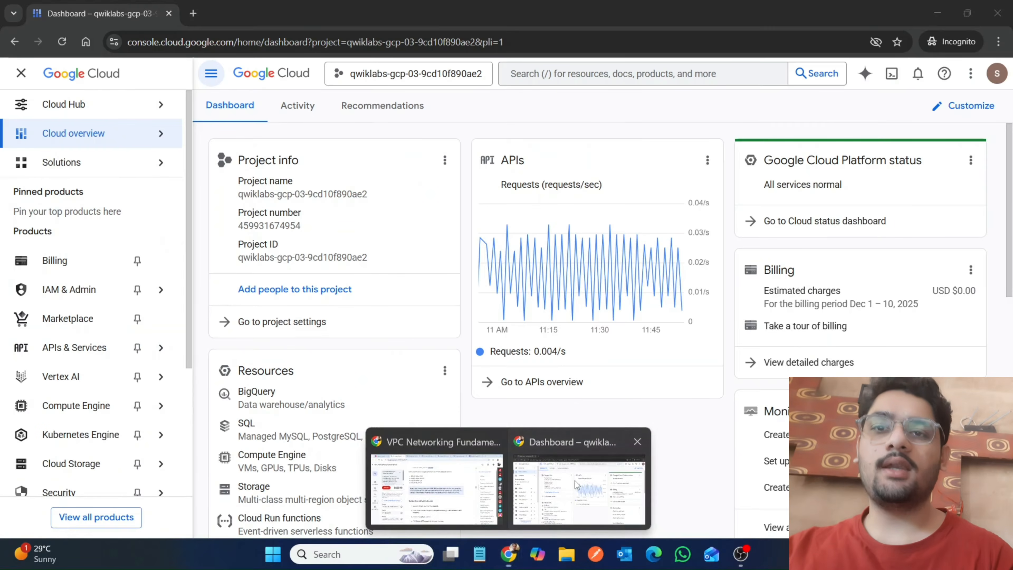
left_click(539, 75)
key("ctrl+v")
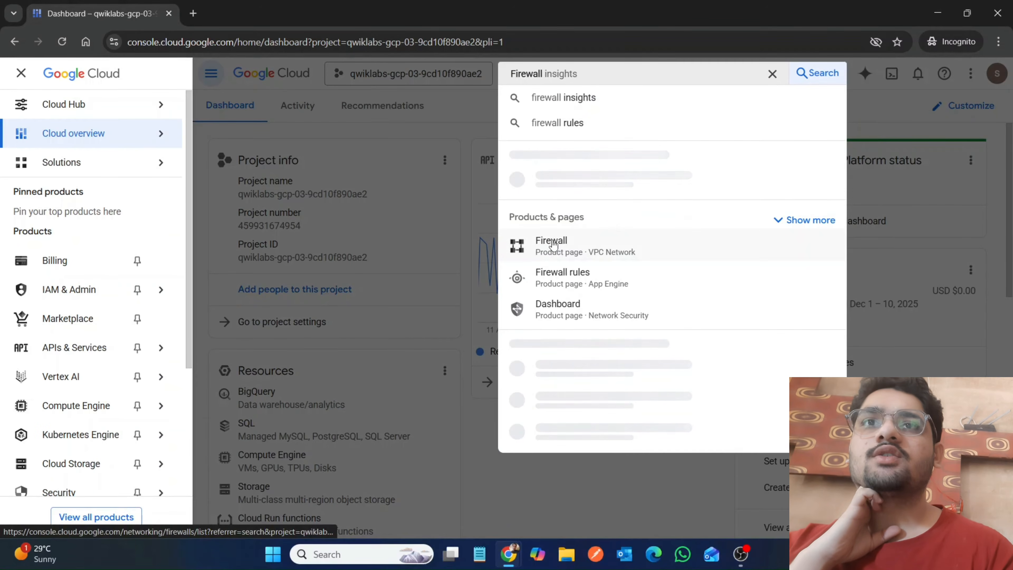
left_click(552, 244)
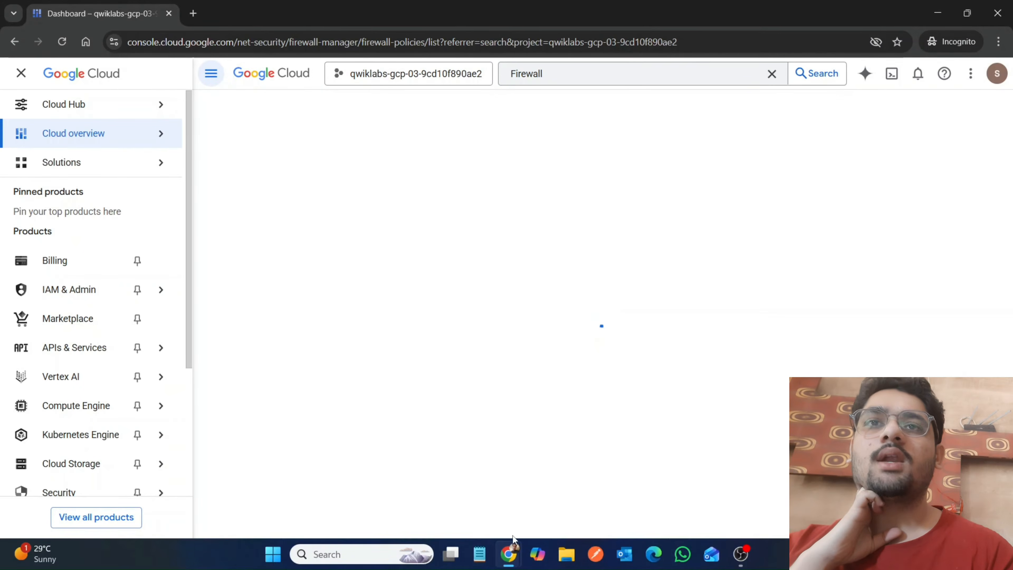
mouse_move(514, 551)
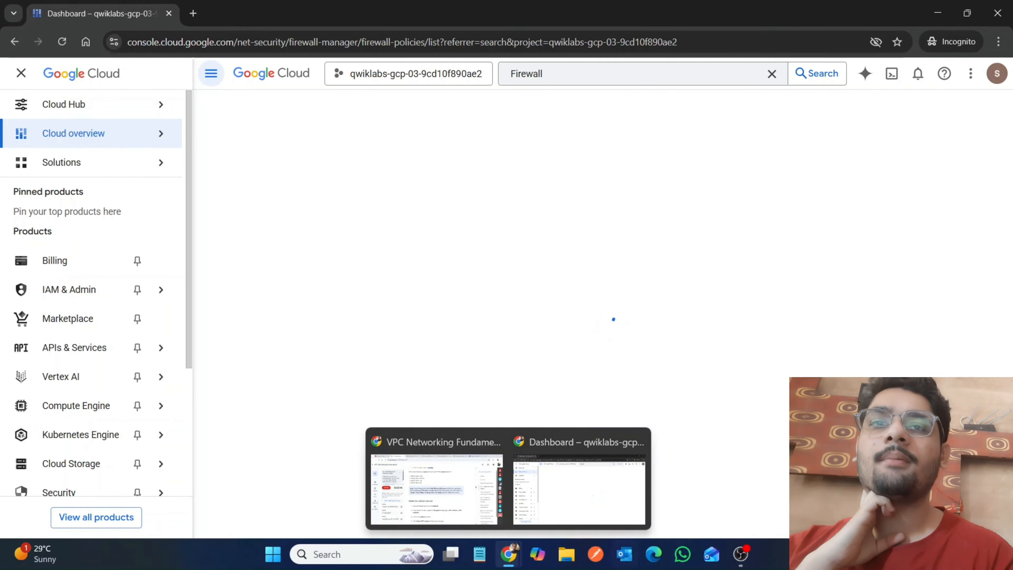
left_click(735, 563)
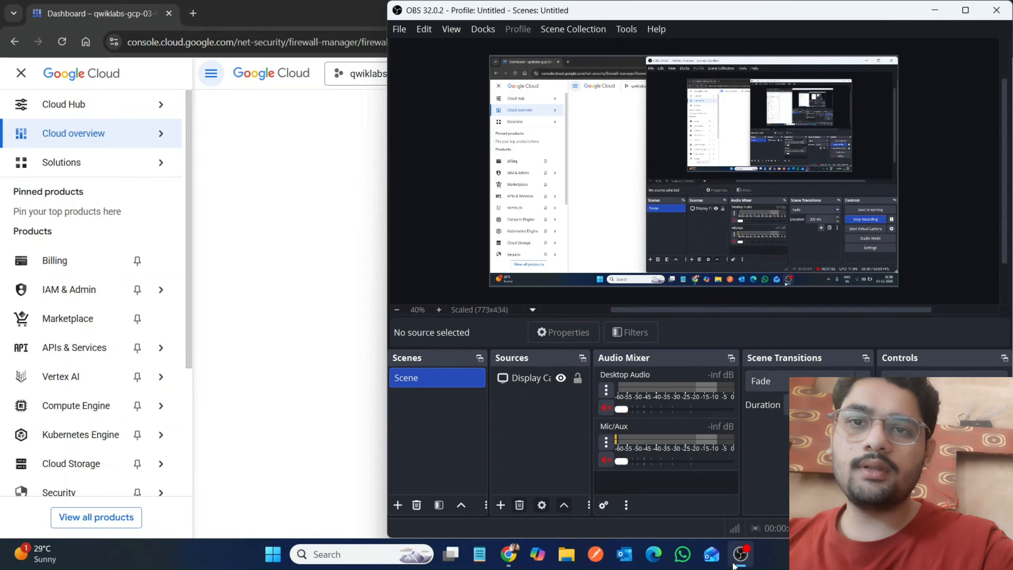
left_click(734, 563)
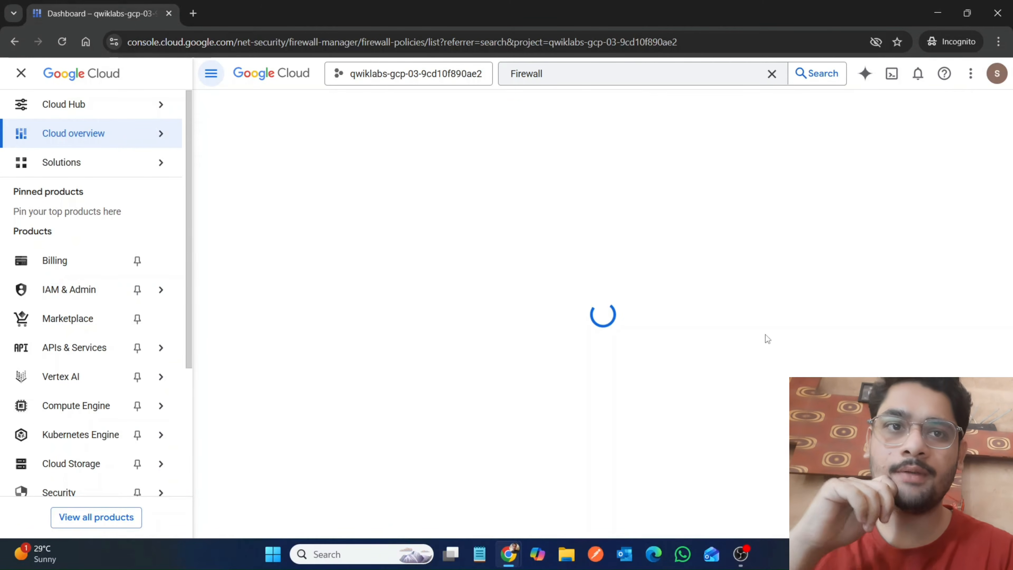
Close the console's navigation menu and read the lab's instructions for deleting the default network.
left_click(20, 74)
mouse_move(509, 554)
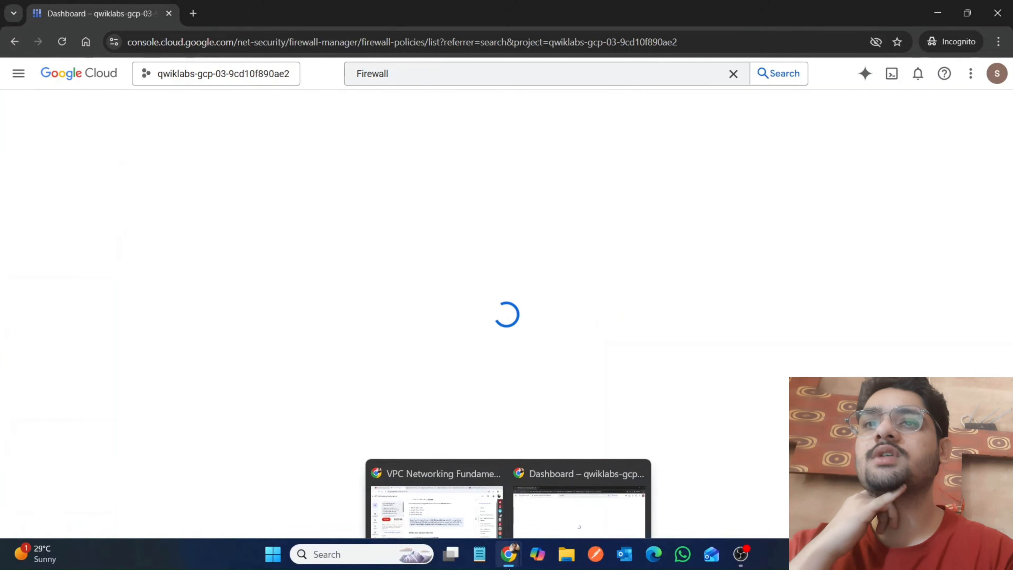
left_click(452, 507)
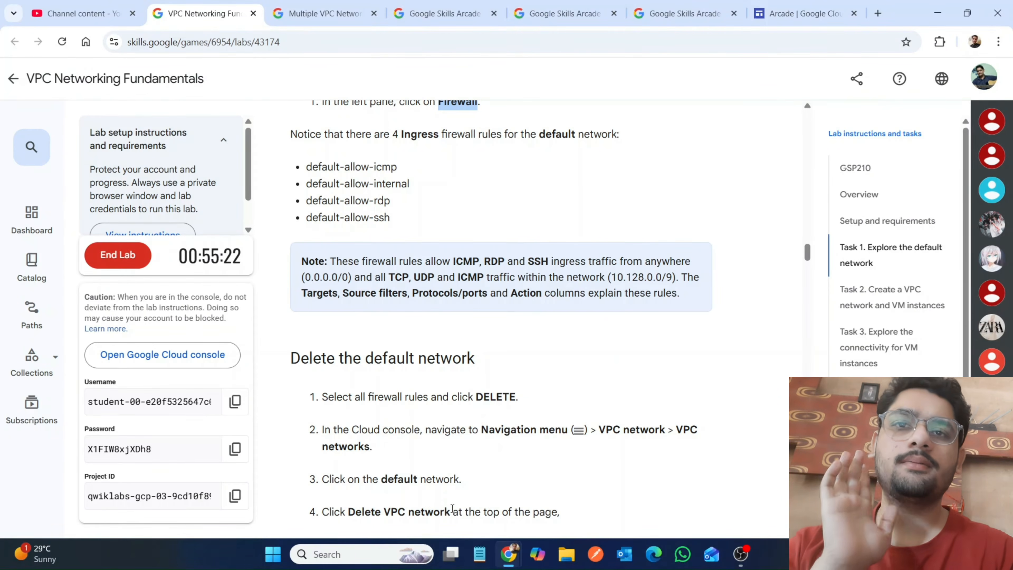
scroll(498, 497, "down", 1)
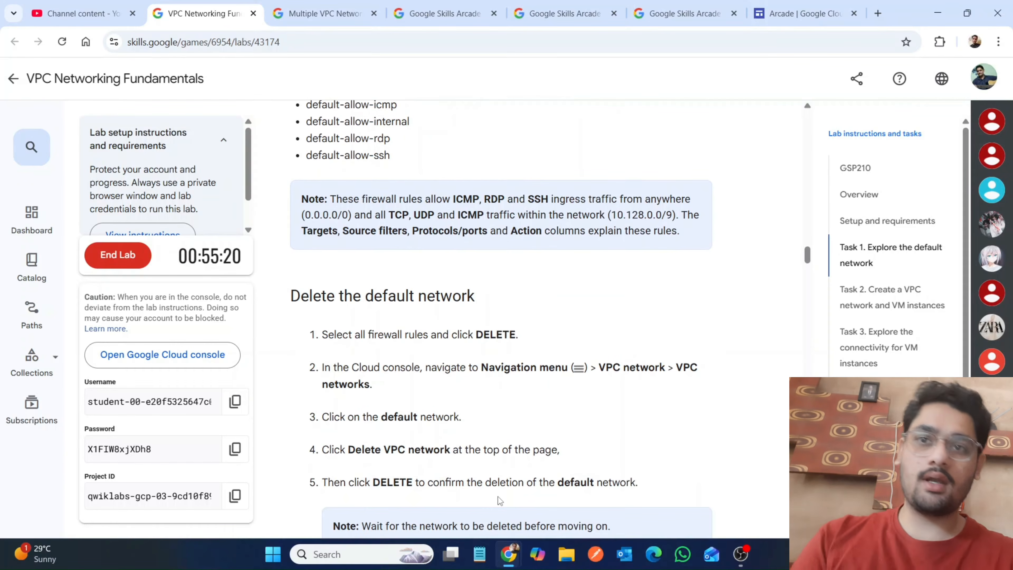
Return to the Google Cloud console and reload the firewall policies page.
mouse_move(517, 549)
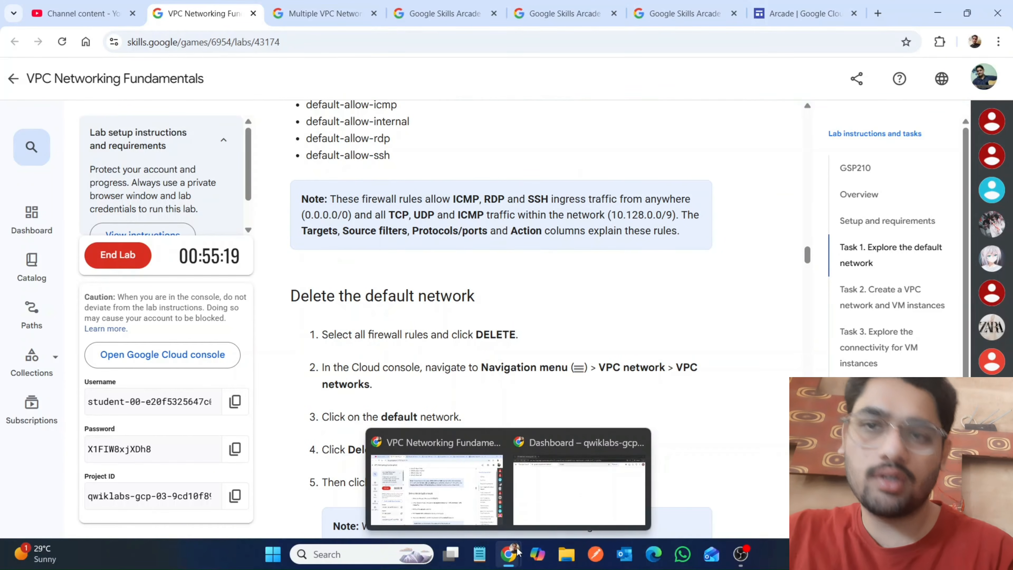
left_click(551, 514)
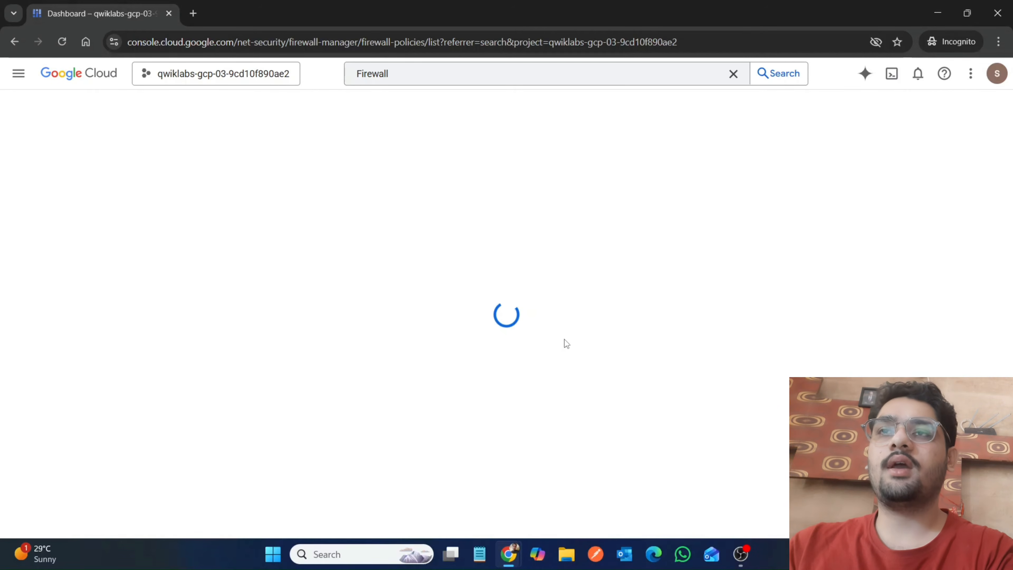
left_click(62, 41)
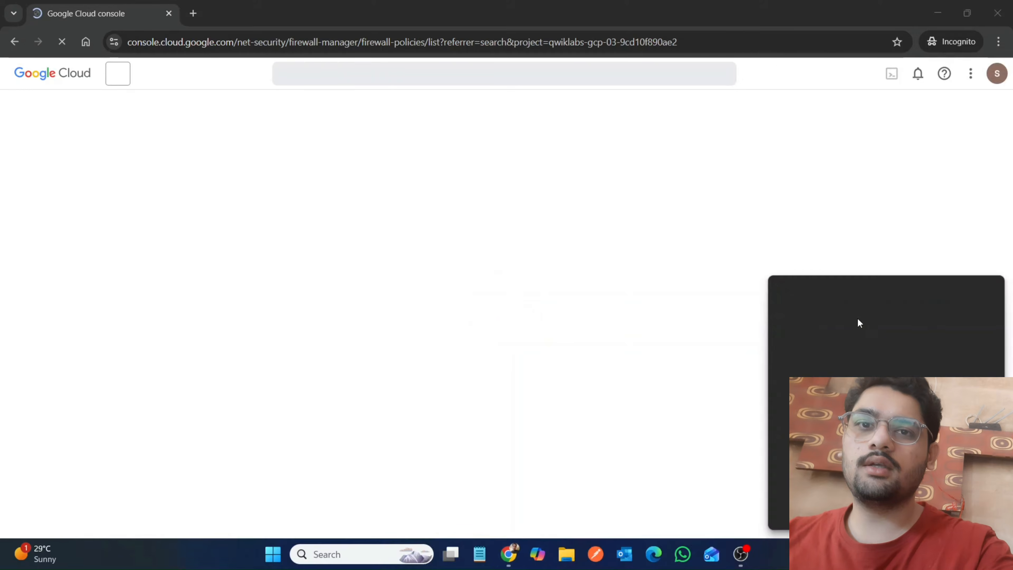
left_click(832, 307)
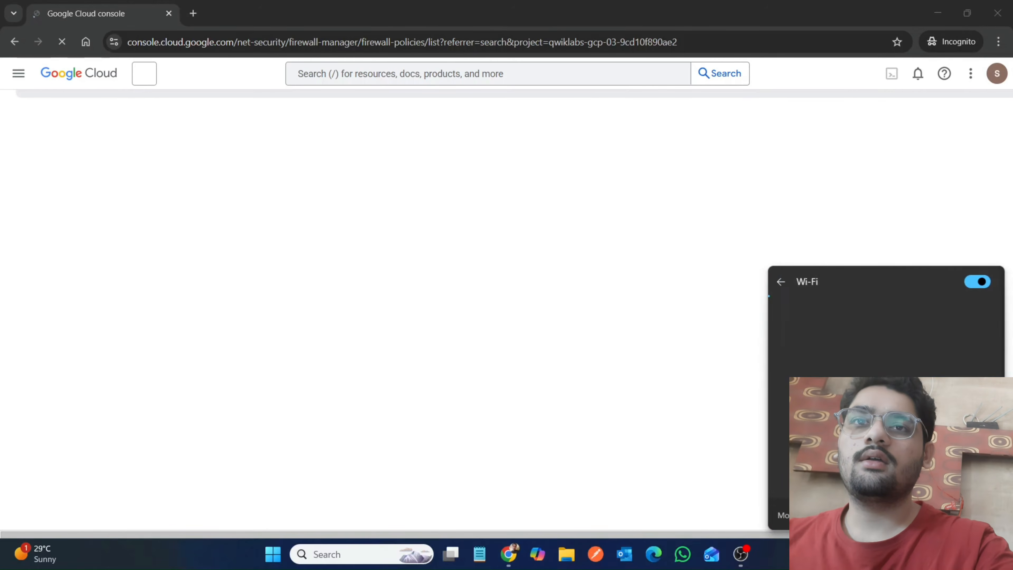
left_click(854, 390)
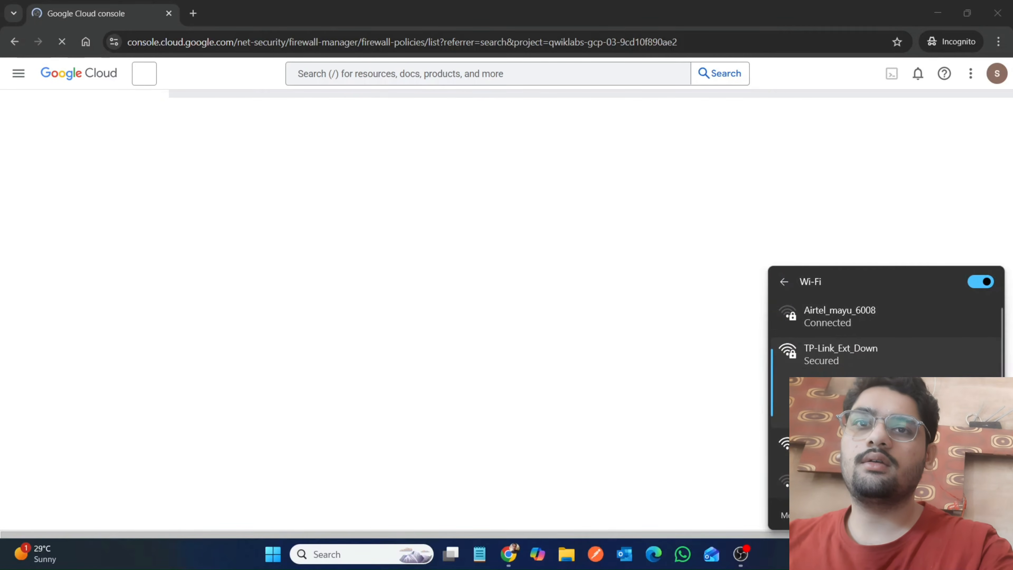
left_click(617, 370)
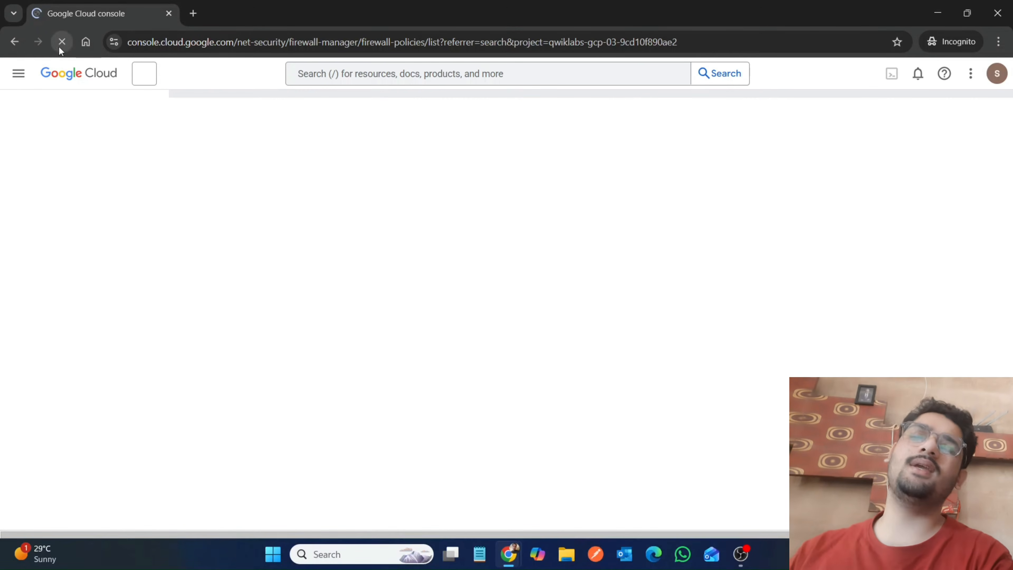
left_click(116, 42)
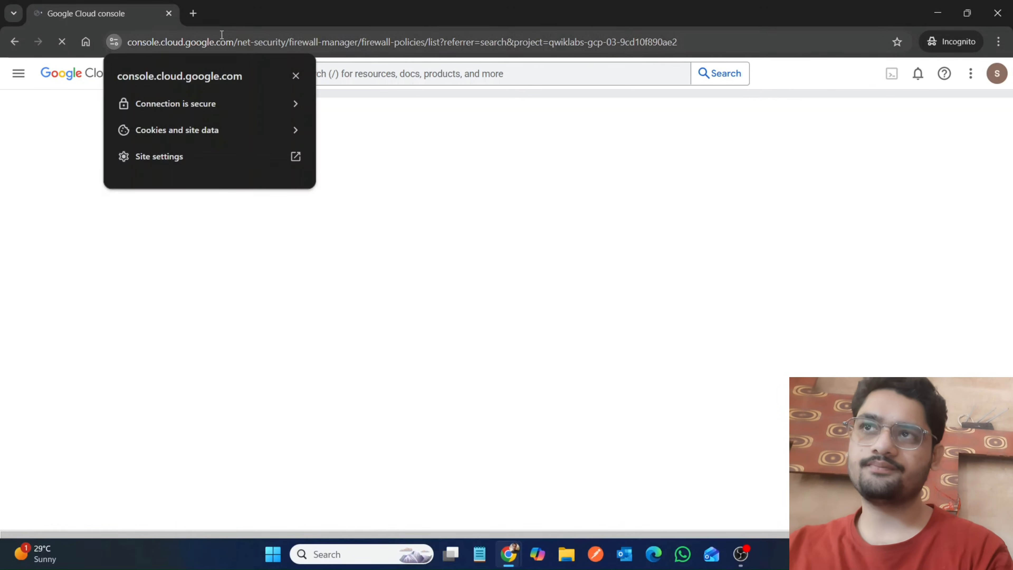
left_click(220, 34)
left_click(412, 136)
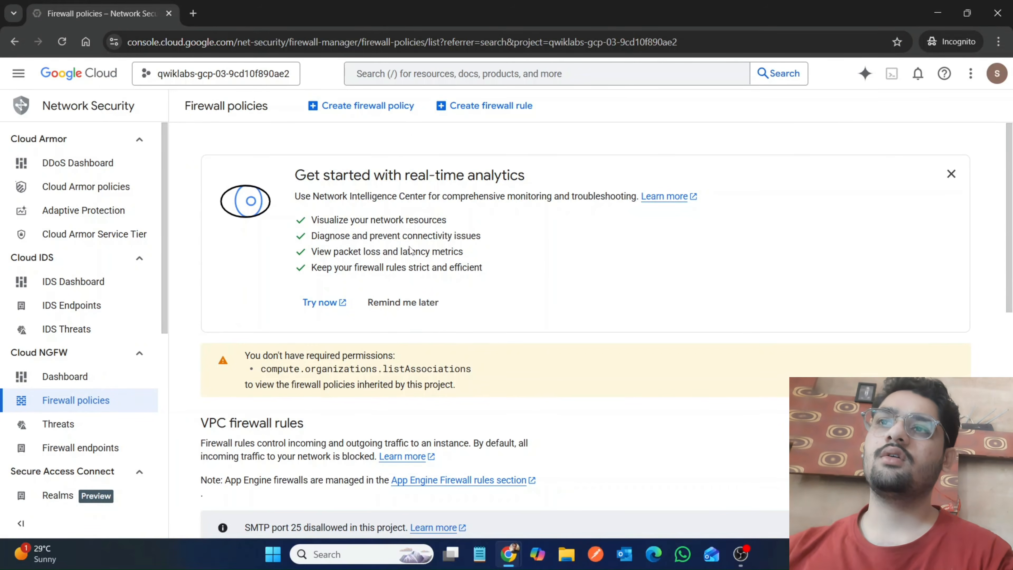
Dismiss the real-time analytics banner and delete all the default VPC firewall rules.
left_click(402, 302)
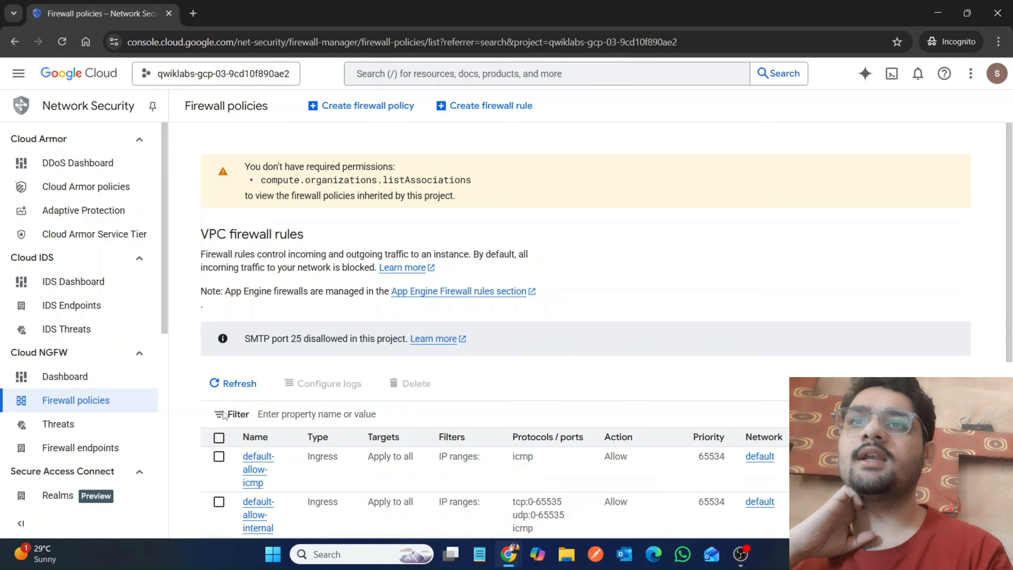
left_click(218, 438)
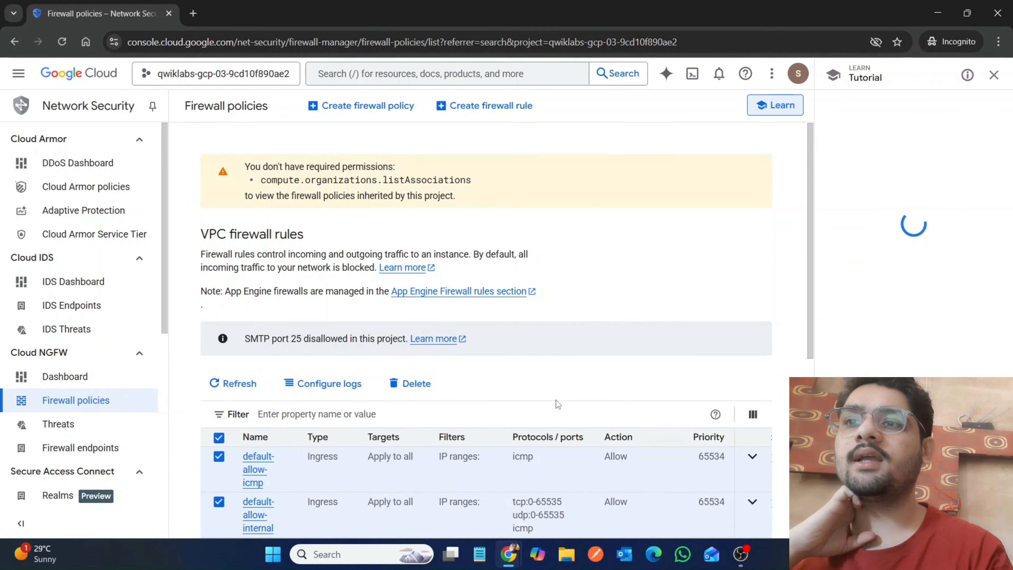
scroll(558, 404, "down", 3)
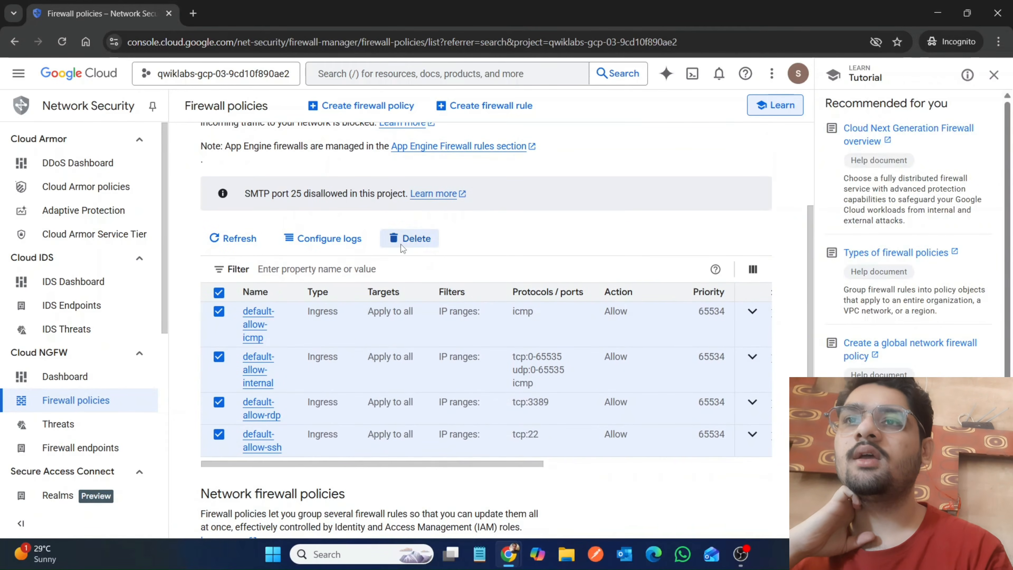
left_click(403, 238)
left_click(600, 333)
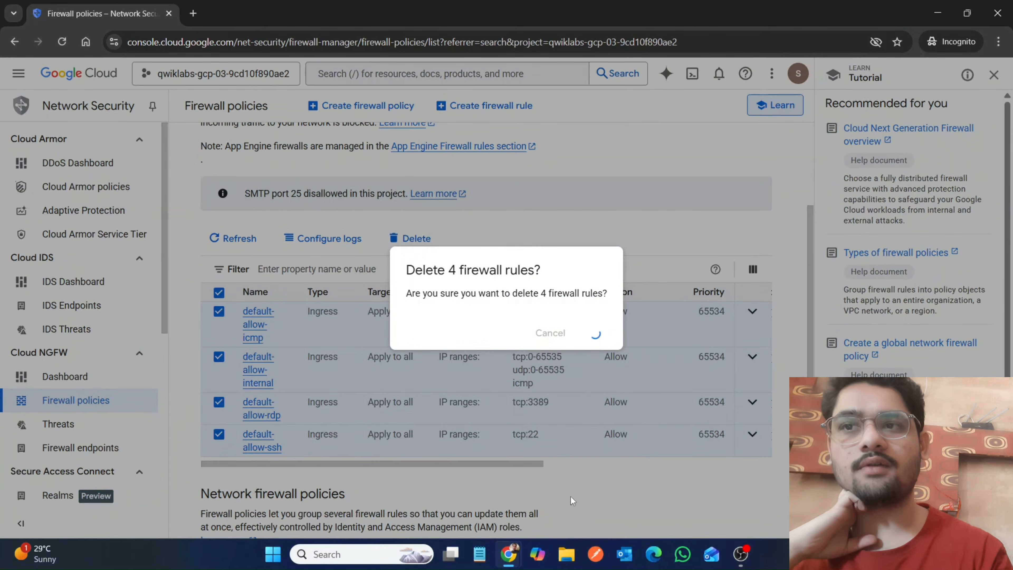
Check which lab step follows the deletion of the firewall rules, and return to the Google Cloud console.
mouse_move(508, 554)
left_click(446, 491)
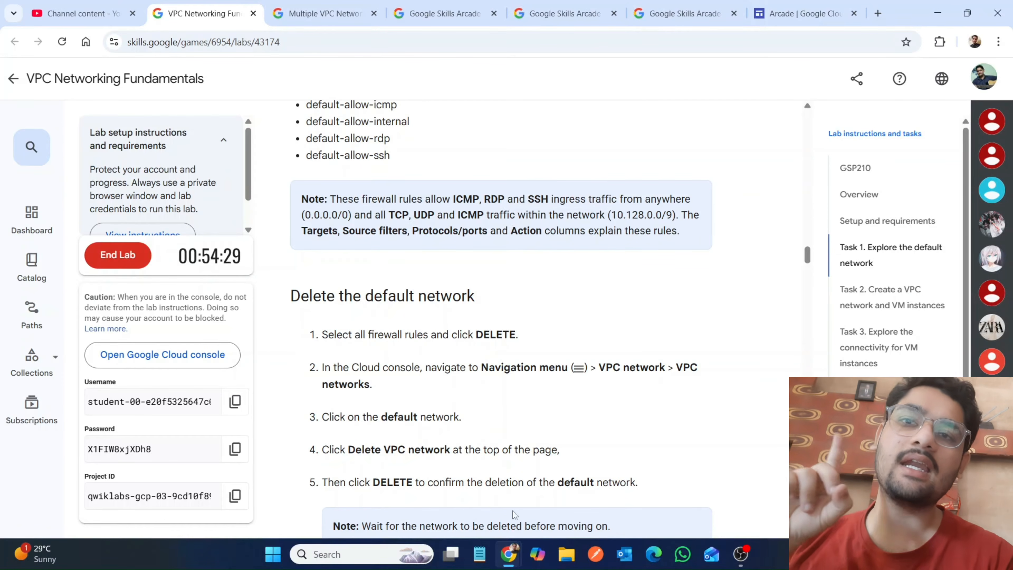
mouse_move(512, 563)
left_click(561, 499)
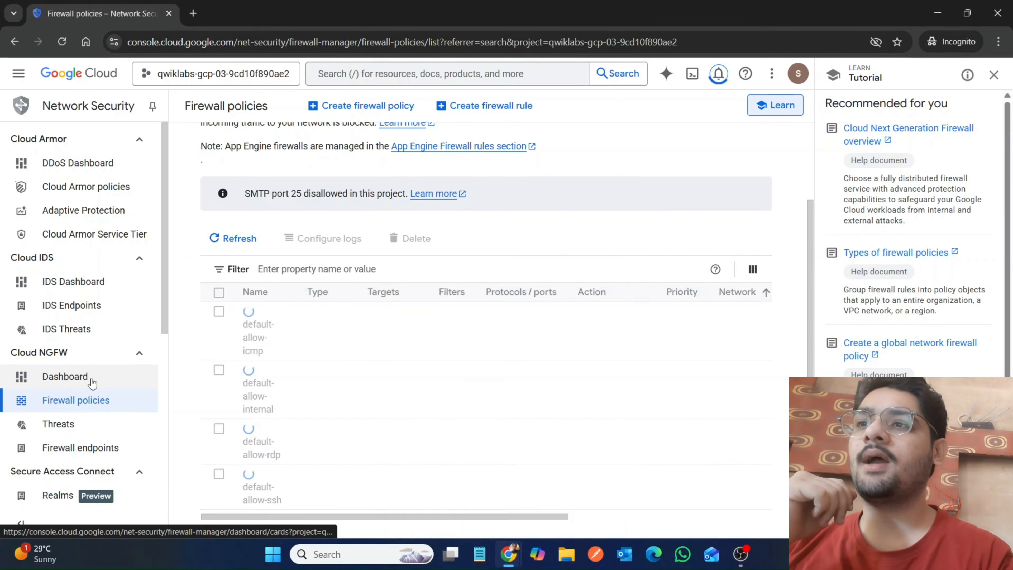
Search the console for vpc and open the VPC networks page at the list containing the default network.
left_click(363, 74)
type("vpc")
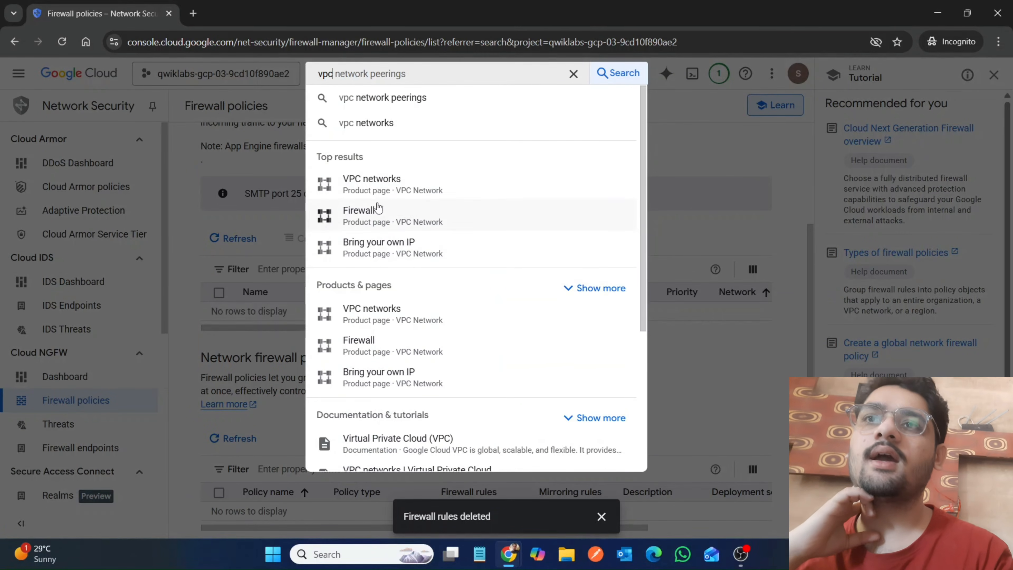
left_click(381, 196)
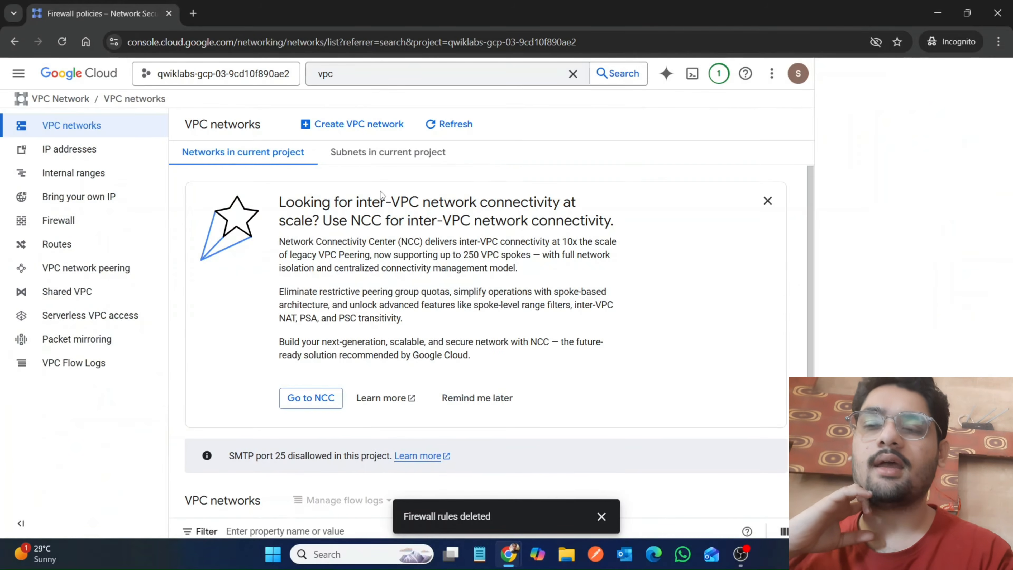
scroll(365, 329, "down", 3)
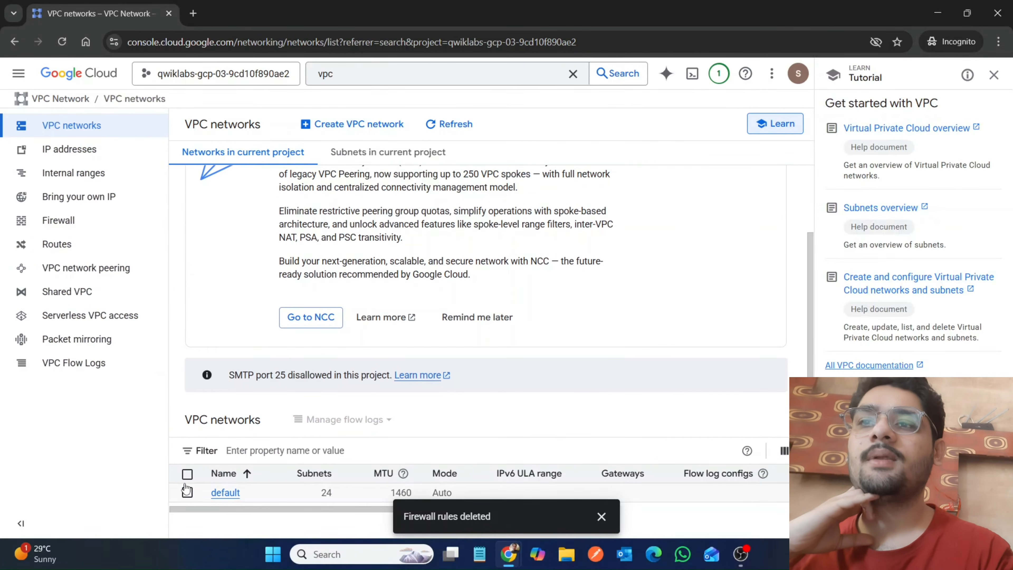
Open the default network's details and check the lab's instructions for deleting the default network.
left_click(188, 493)
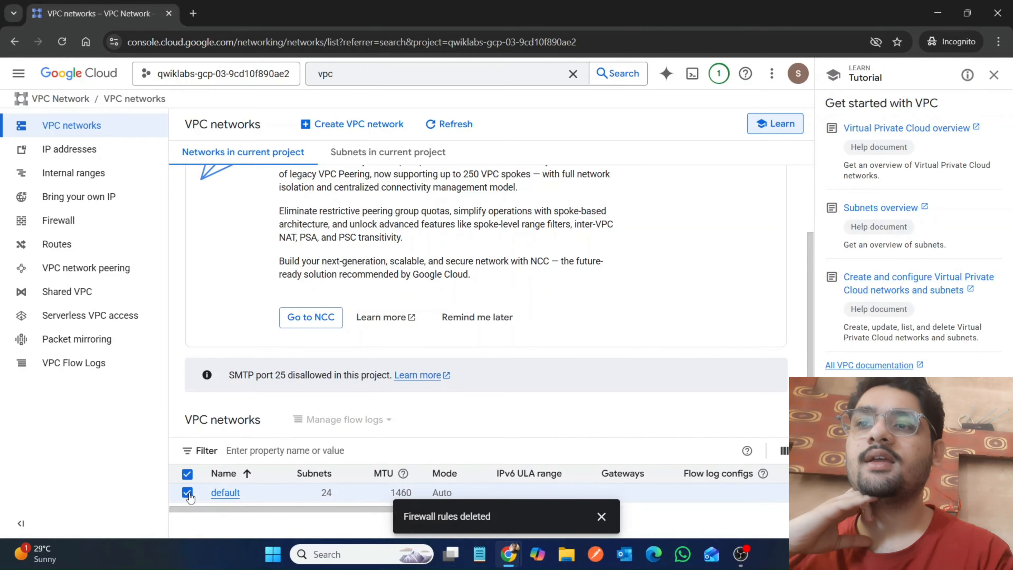
left_click(225, 493)
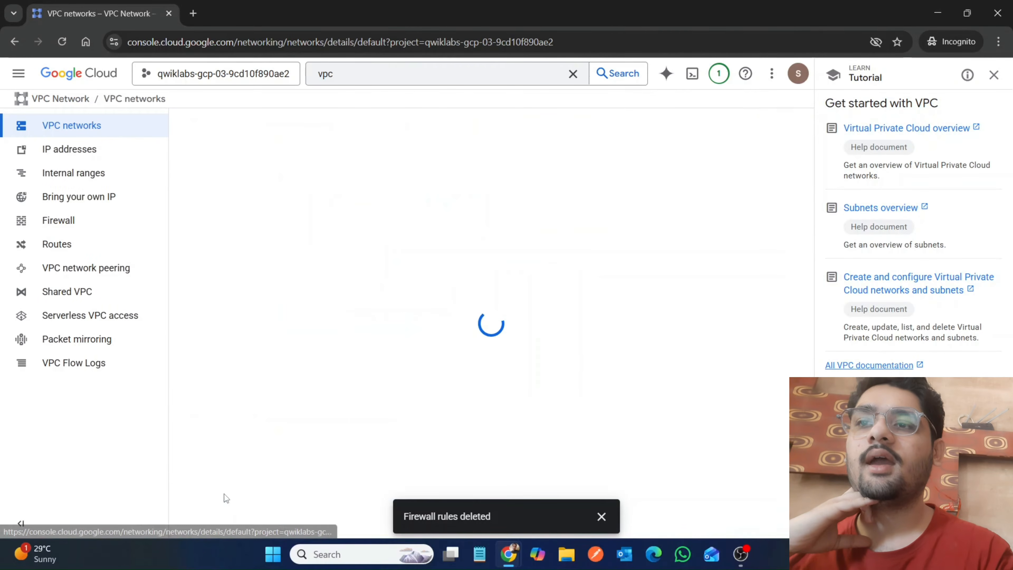
mouse_move(508, 554)
left_click(406, 457)
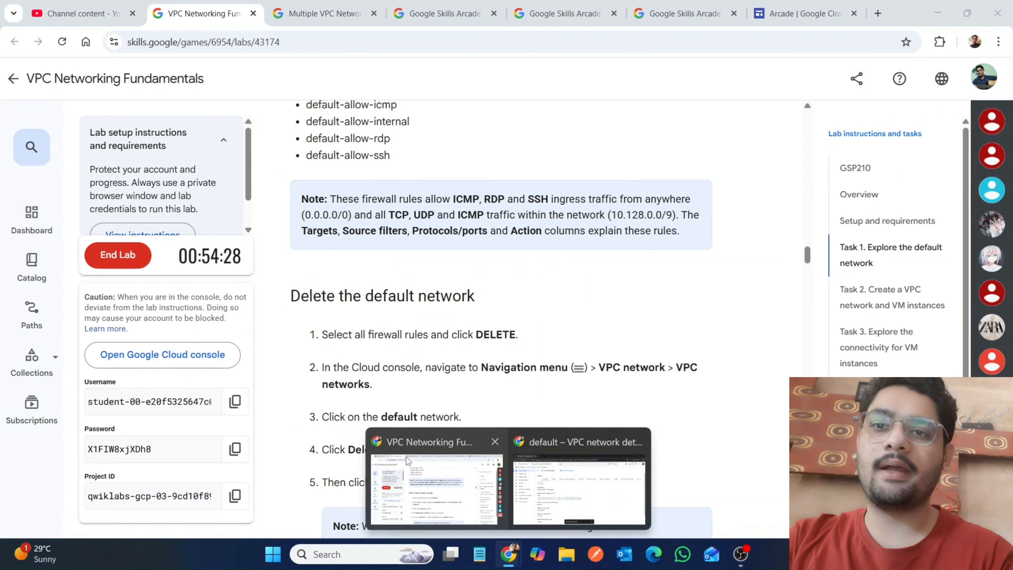
scroll(406, 457, "down", 3)
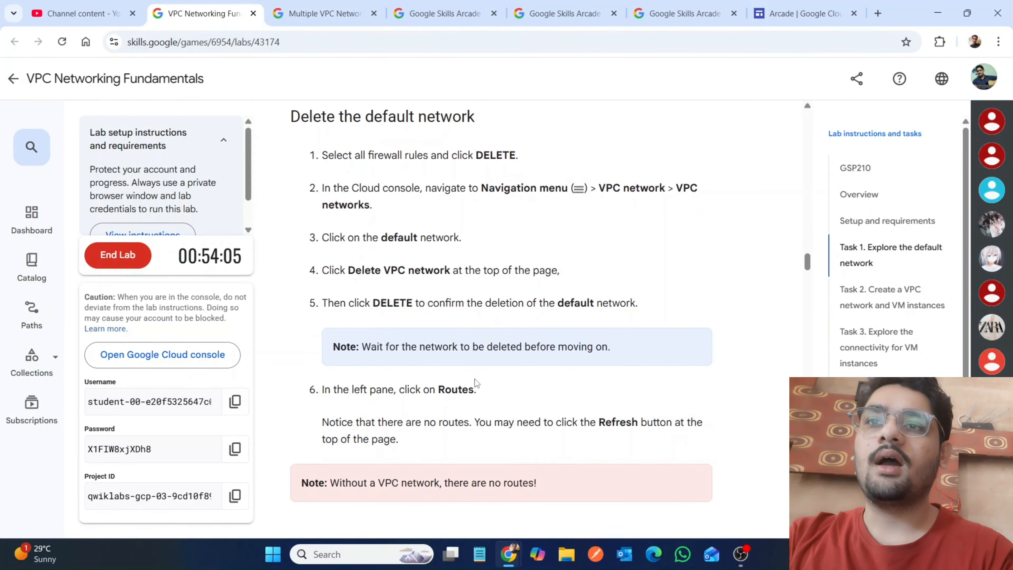
Return to the Google Cloud console and delete the default VPC network, confirming with the network name default.
mouse_move(509, 554)
left_click(573, 496)
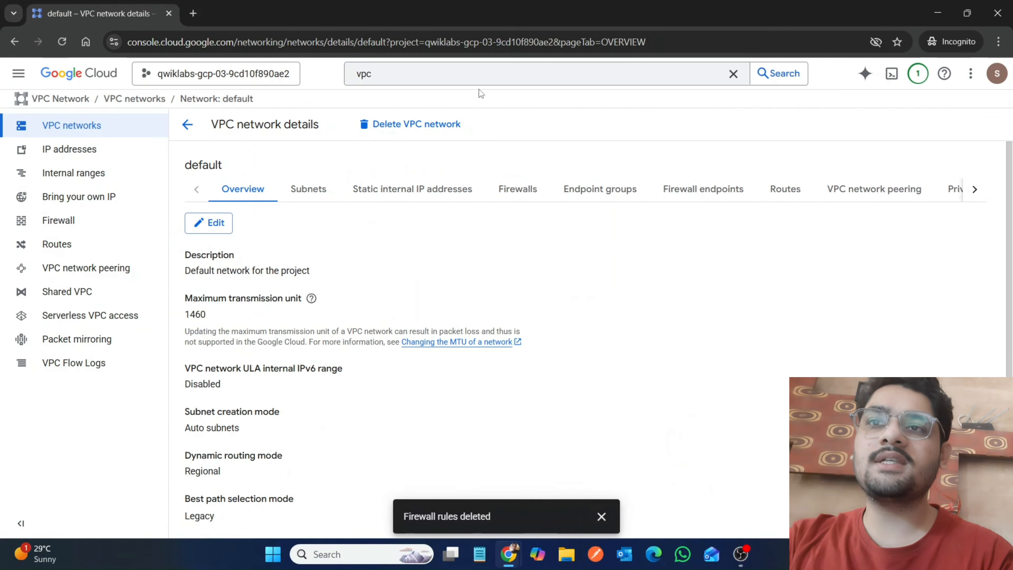
left_click(447, 125)
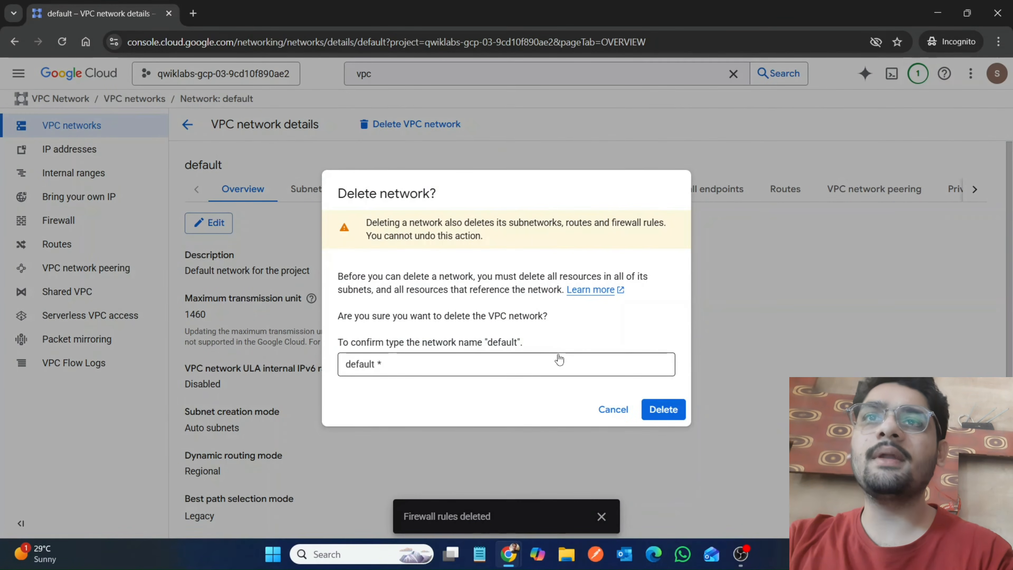
left_click(561, 365)
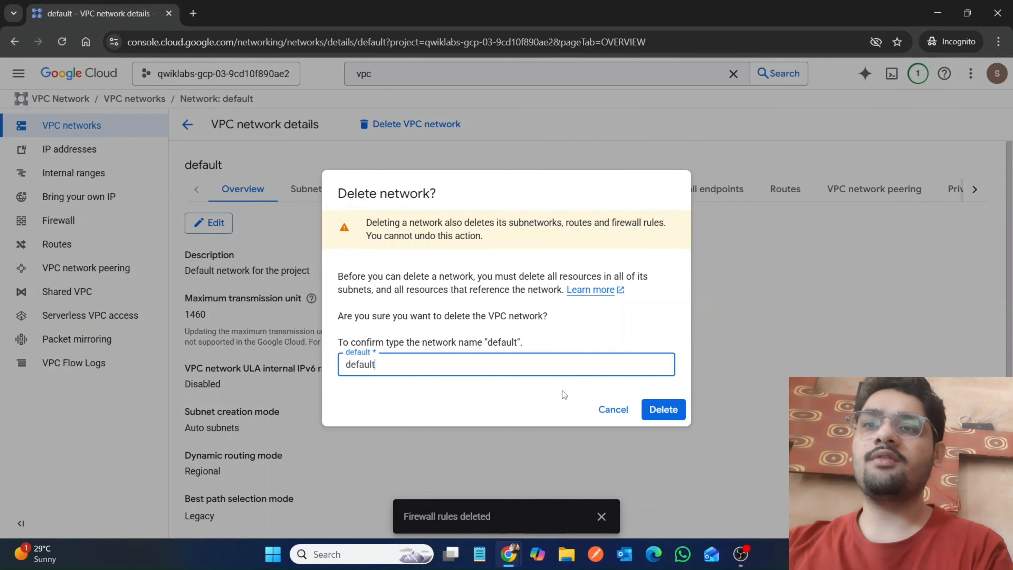
left_click(663, 409)
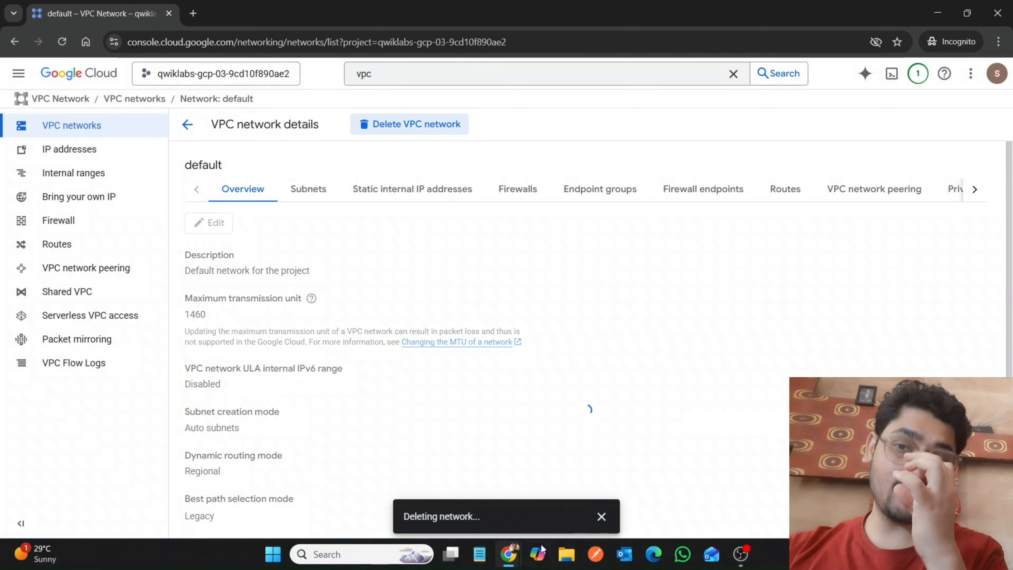
Switch to the lab page and read the instructions on routes and trying to create a VM instance.
mouse_move(508, 554)
left_click(575, 471)
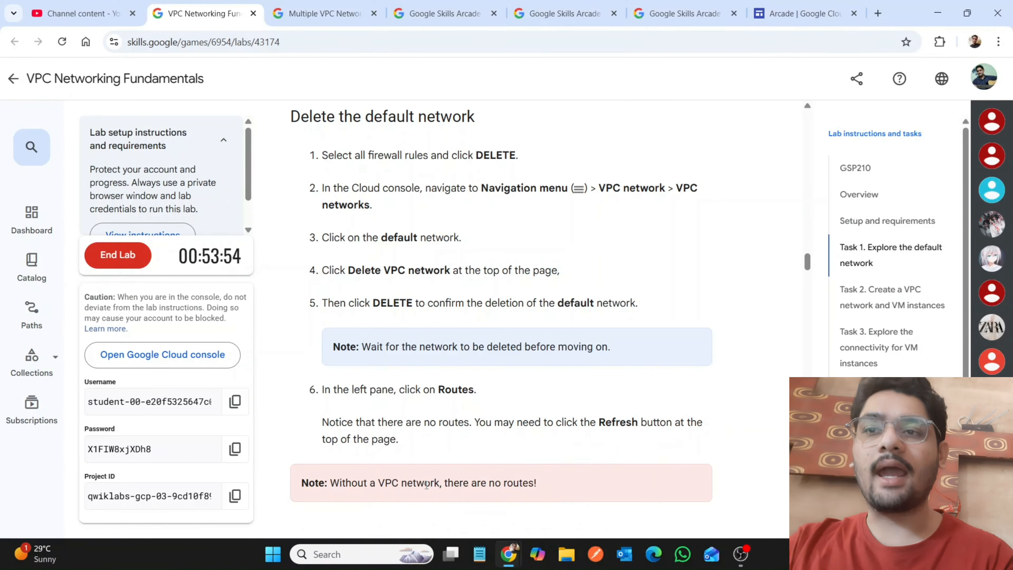
scroll(426, 485, "down", 4)
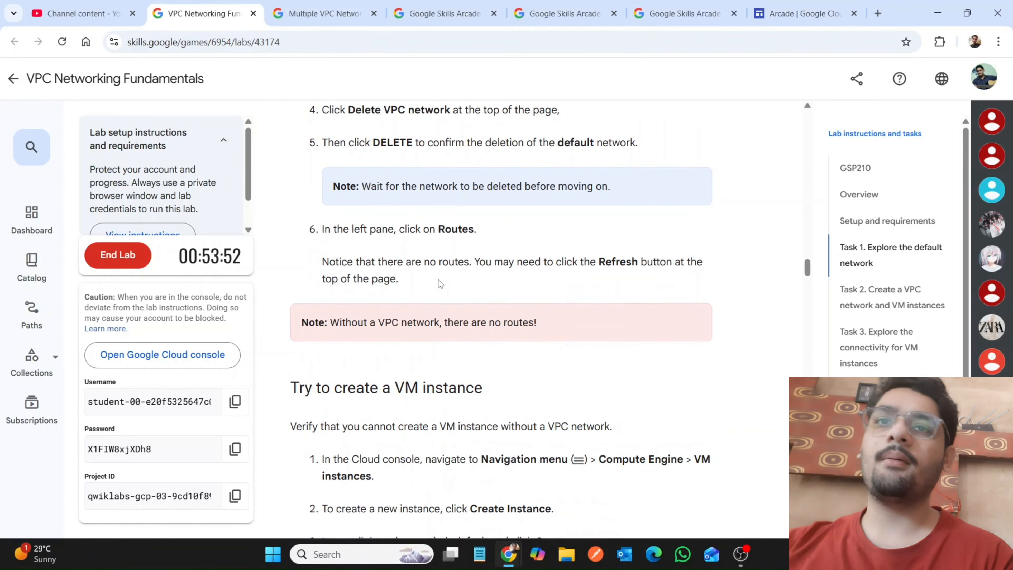
scroll(544, 323, "down", 5)
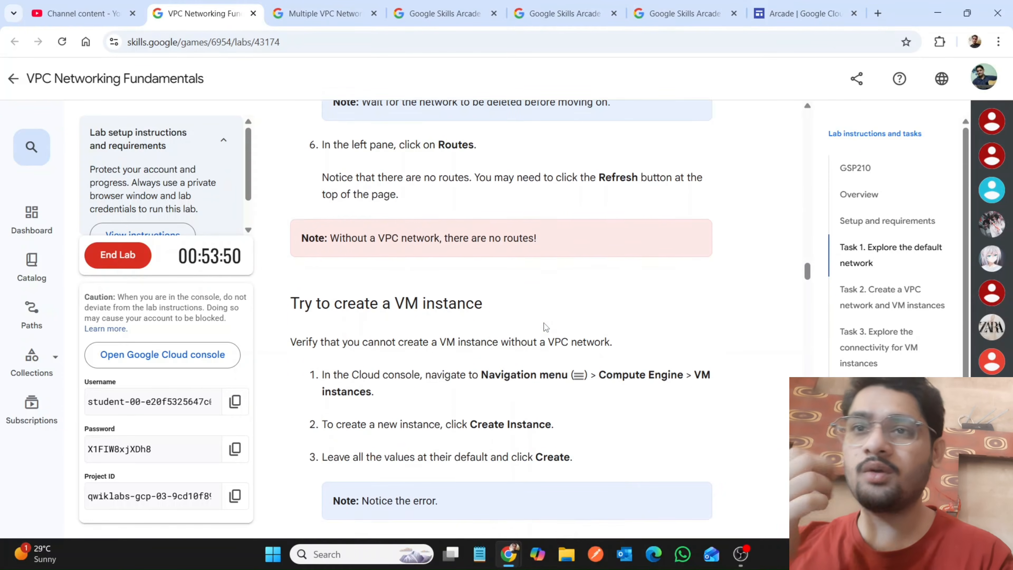
scroll(544, 323, "up", 12)
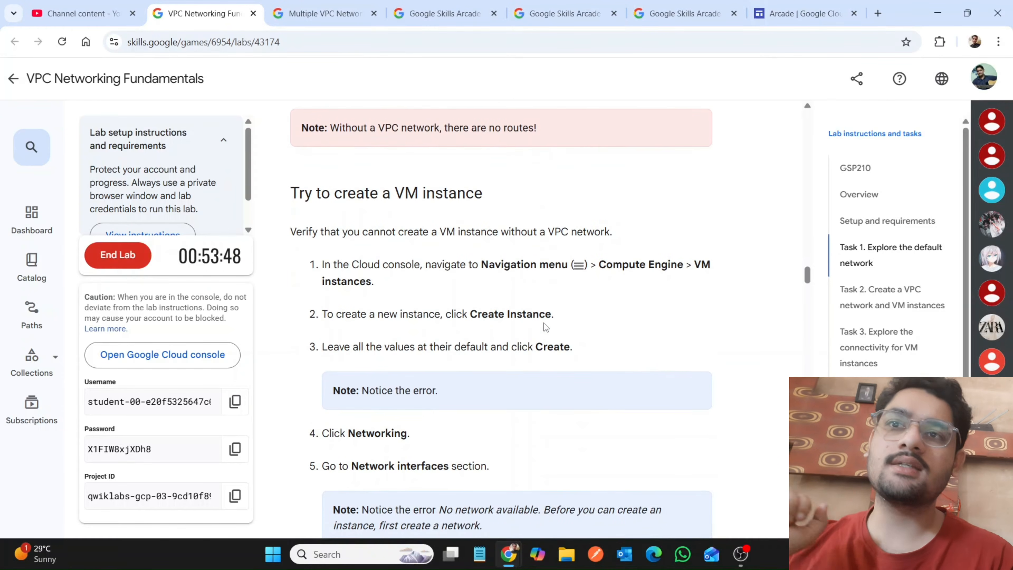
scroll(544, 323, "down", 7)
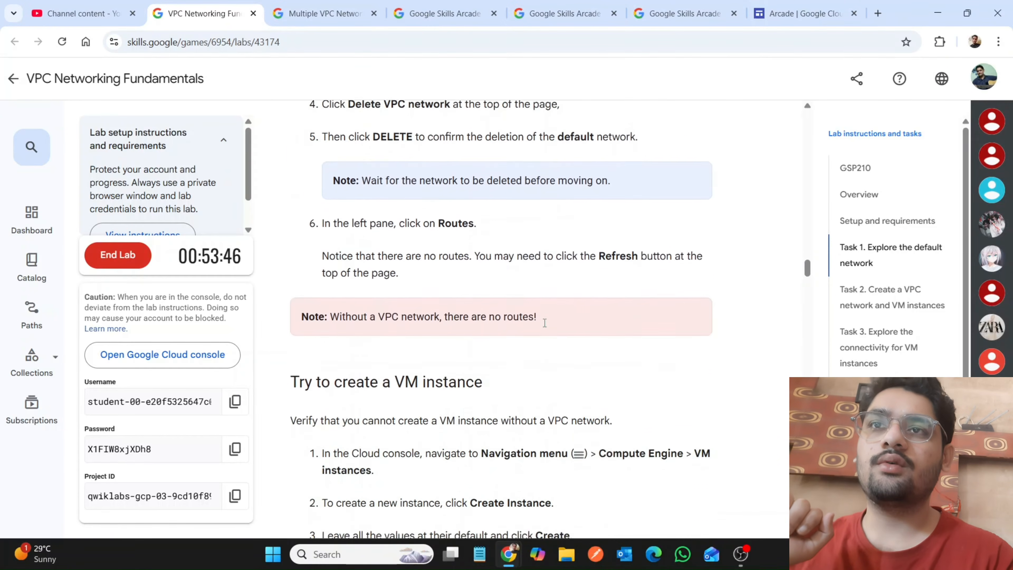
scroll(544, 323, "down", 6)
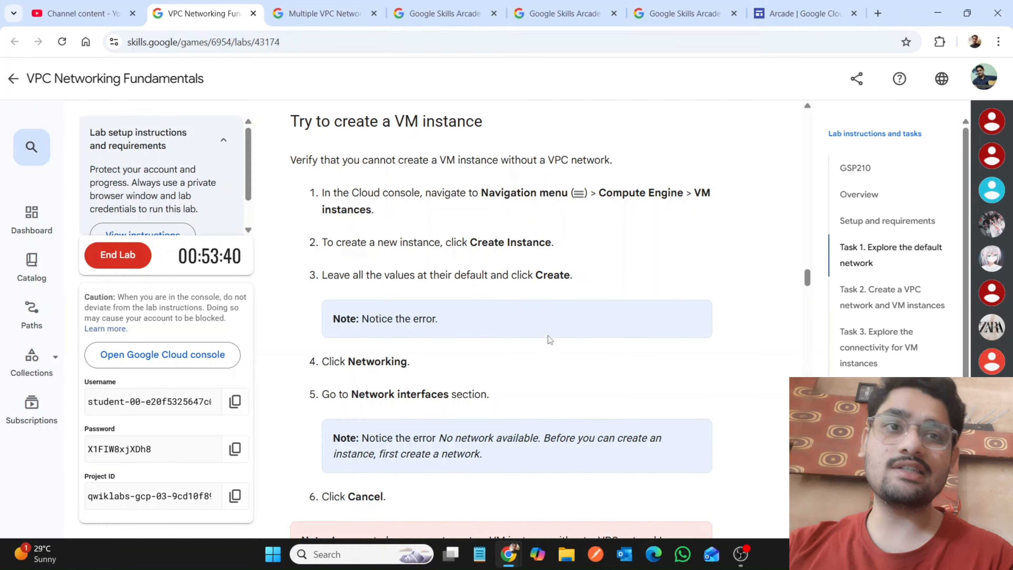
Check the default network's deletion status in the Google Cloud console notifications and postpone the NCC connectivity banner.
mouse_move(508, 561)
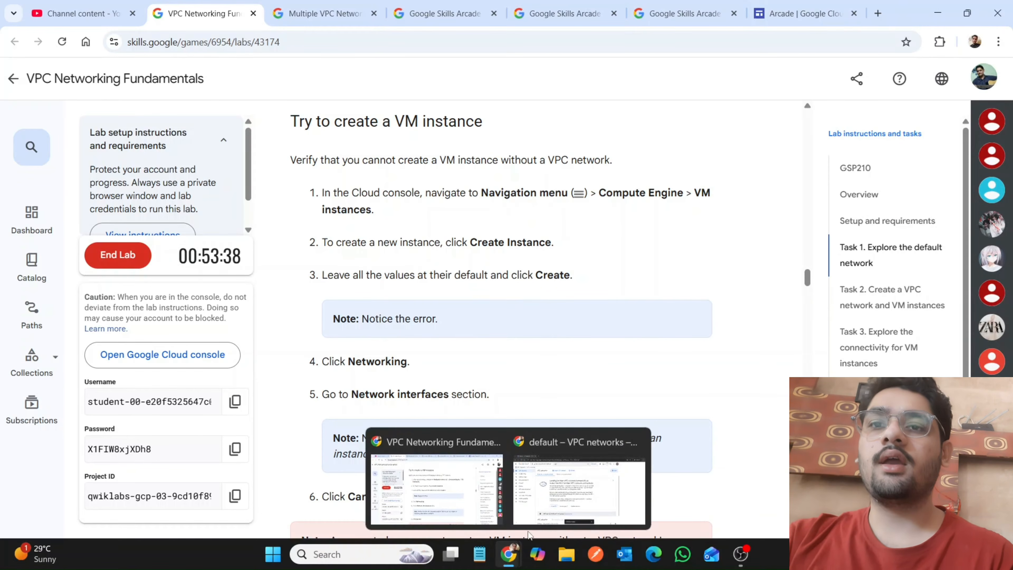
left_click(591, 515)
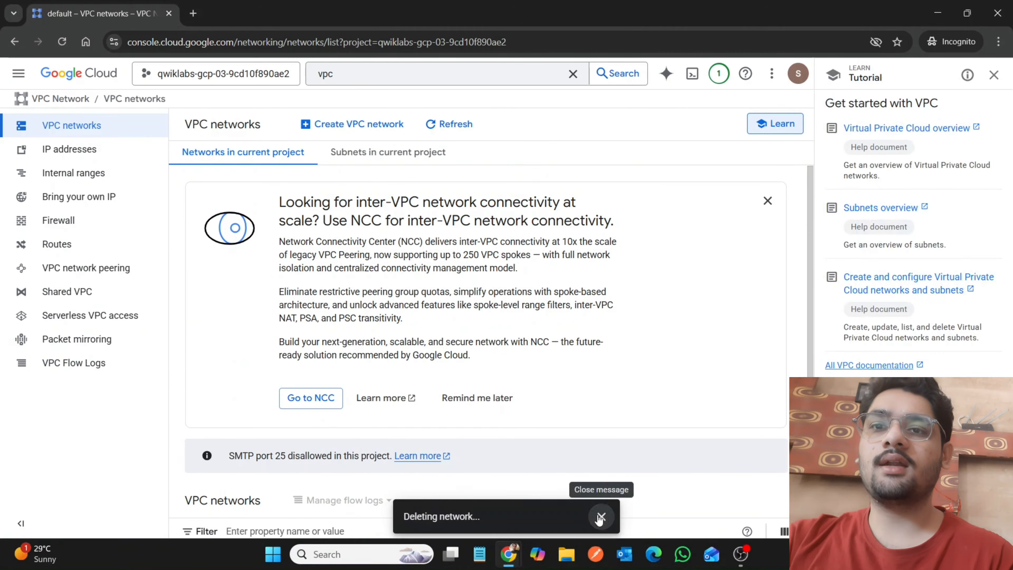
left_click(600, 517)
scroll(345, 323, "down", 2)
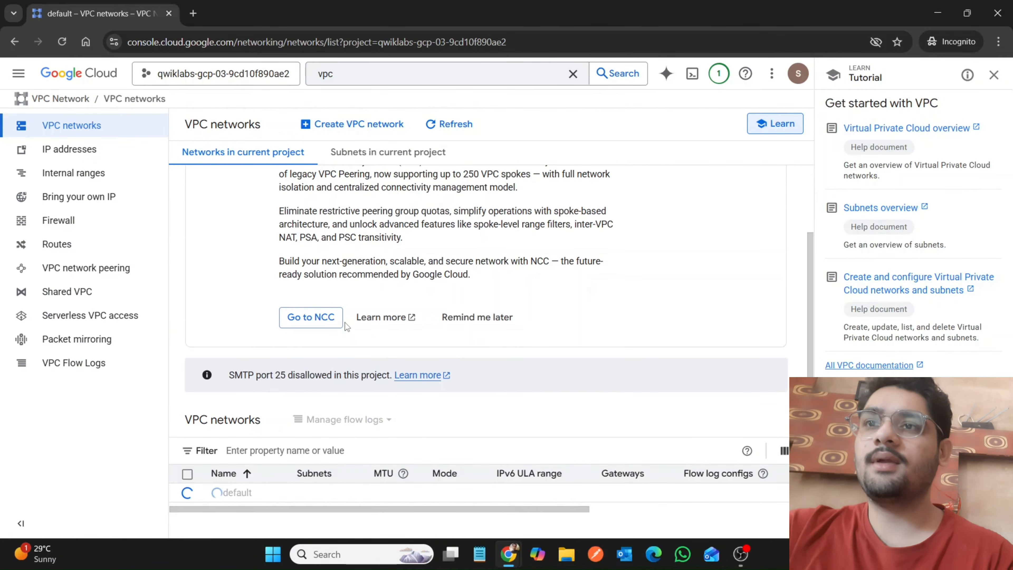
left_click(720, 77)
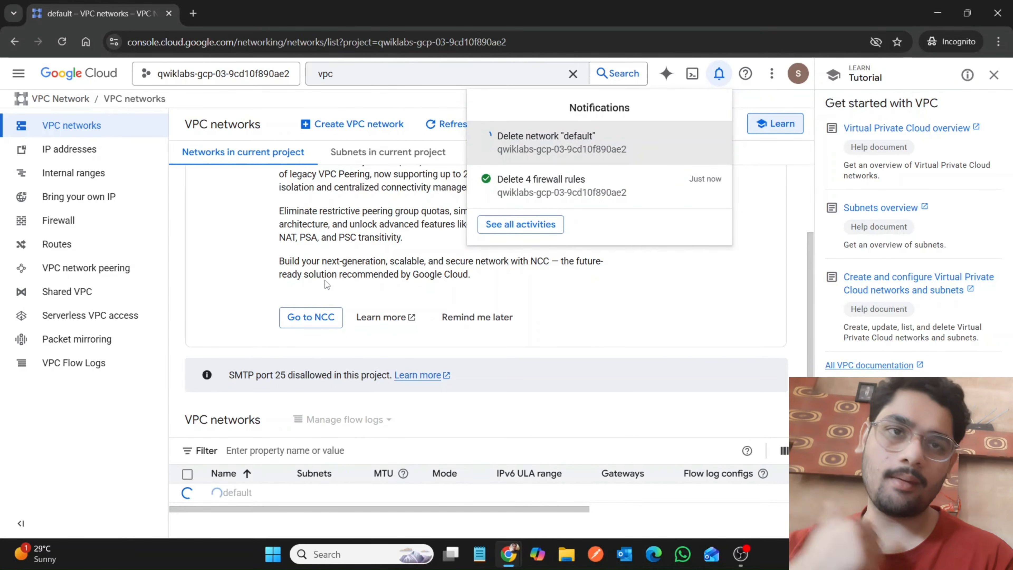
left_click(446, 330)
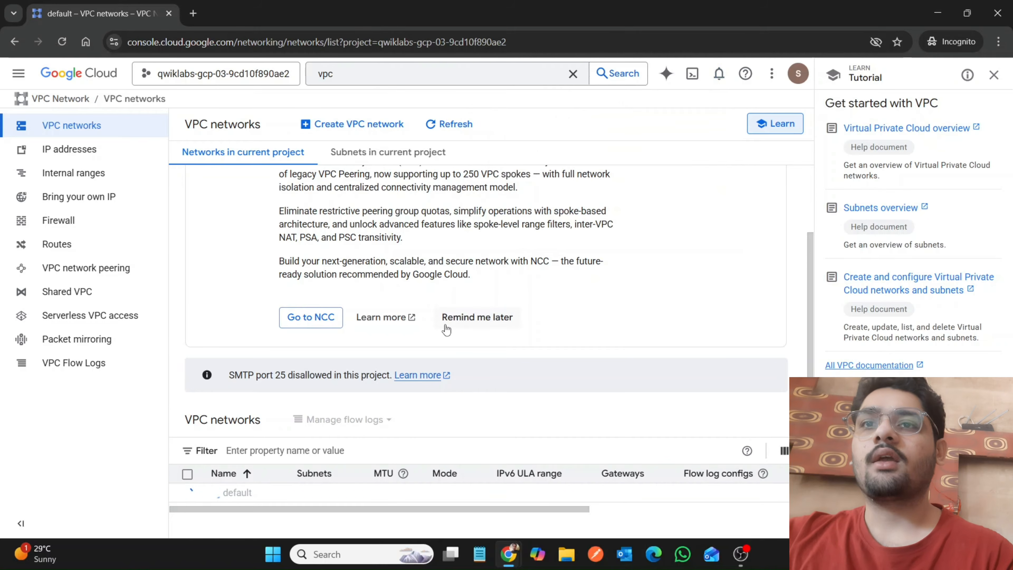
left_click(450, 324)
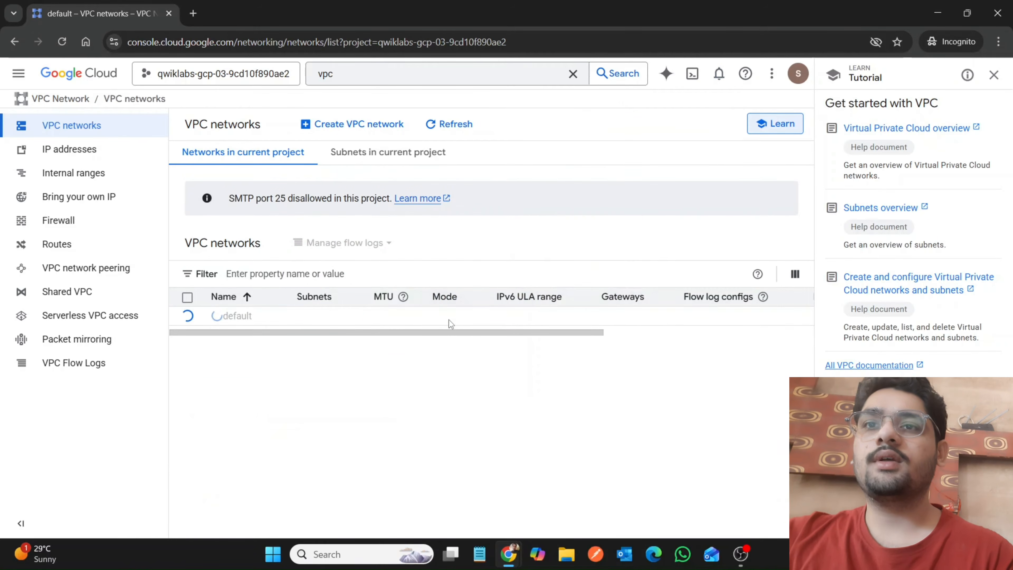
Open Compute Engine in the console and check the lab's instructions for trying to create a VM instance.
left_click(26, 76)
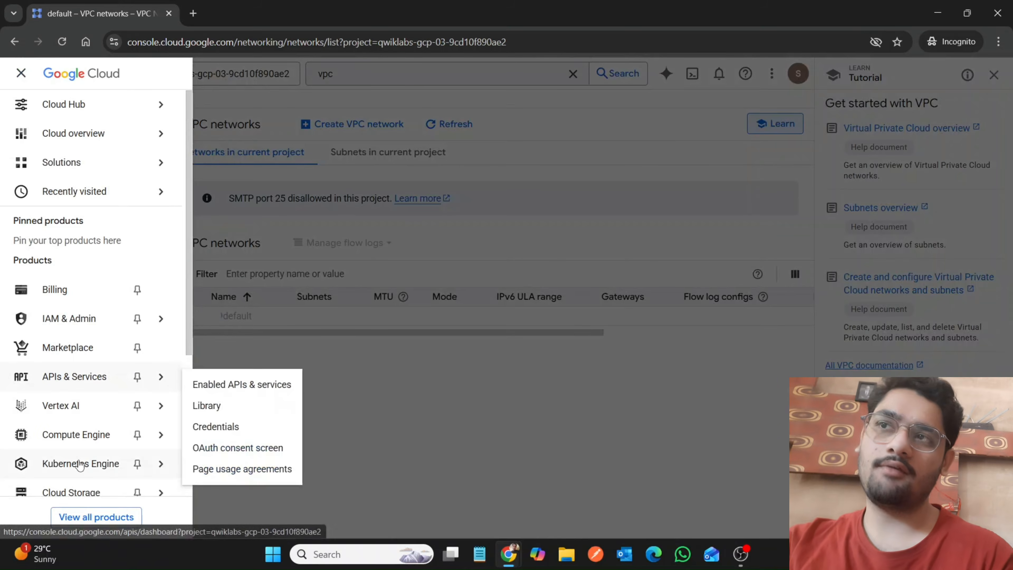
left_click(59, 437)
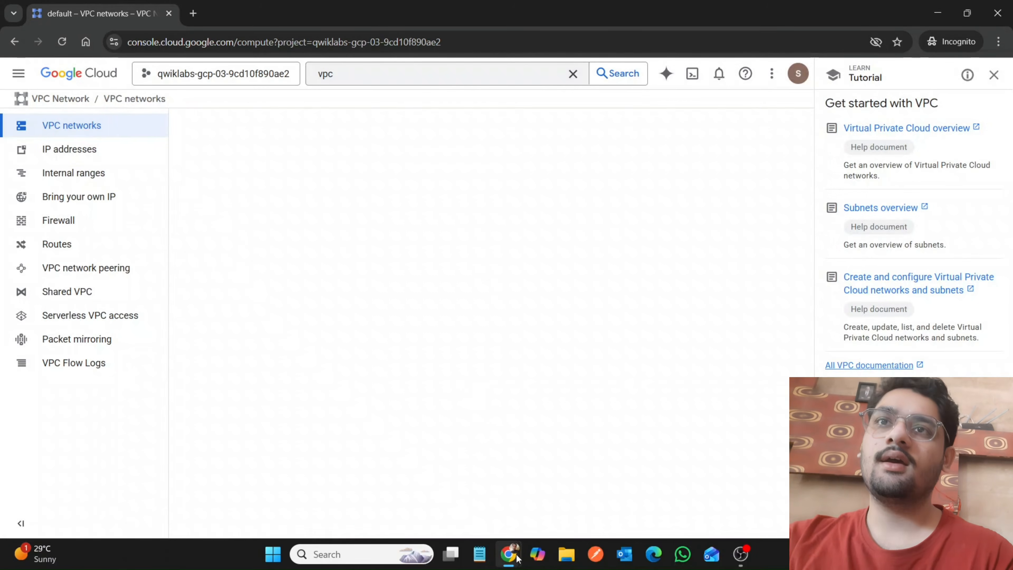
mouse_move(517, 558)
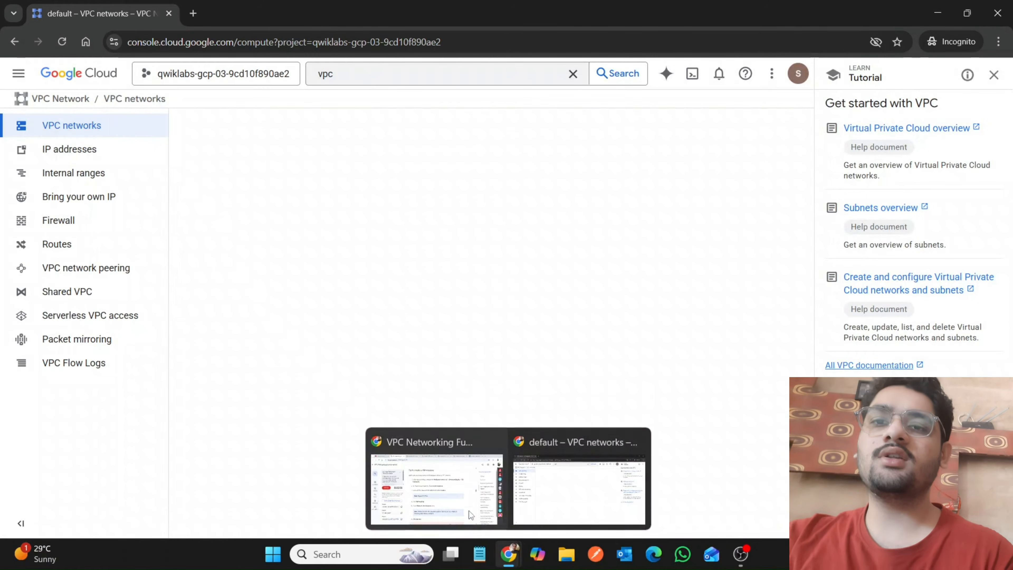
left_click(458, 502)
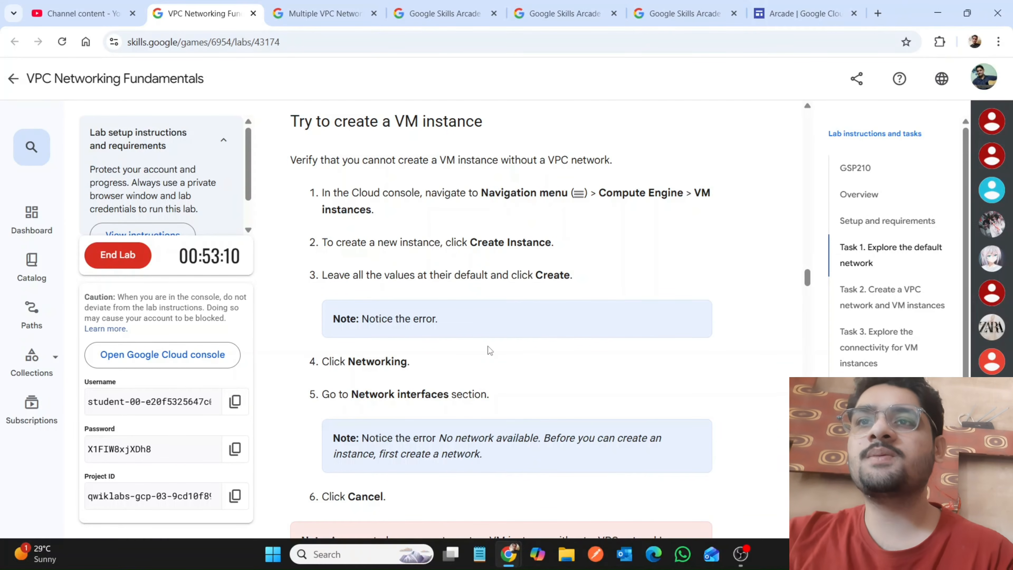
scroll(488, 346, "down", 3)
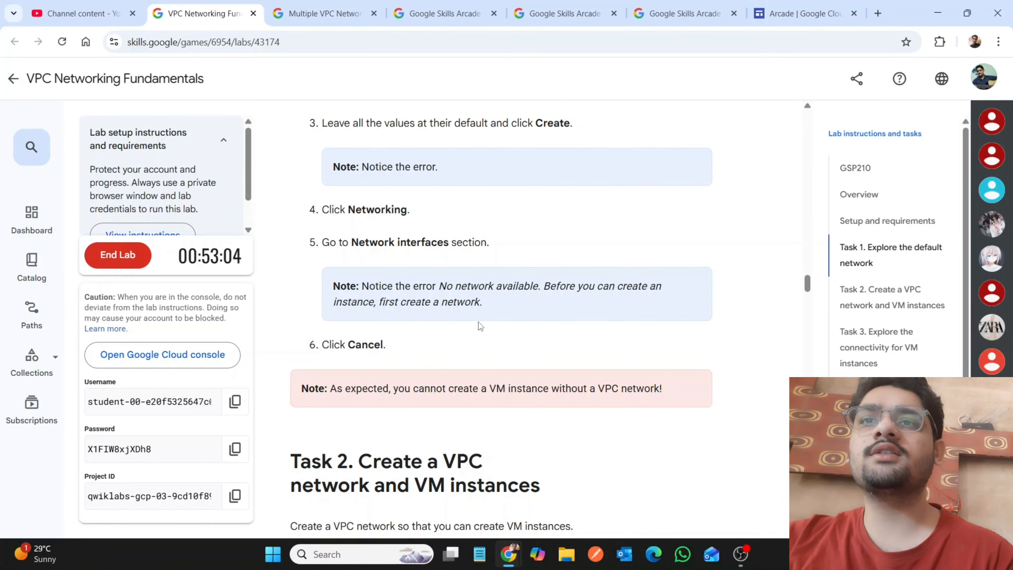
Find the Task 2 instructions for the auto mode VPC network and copy the network name mynetwork.
scroll(475, 359, "down", 4)
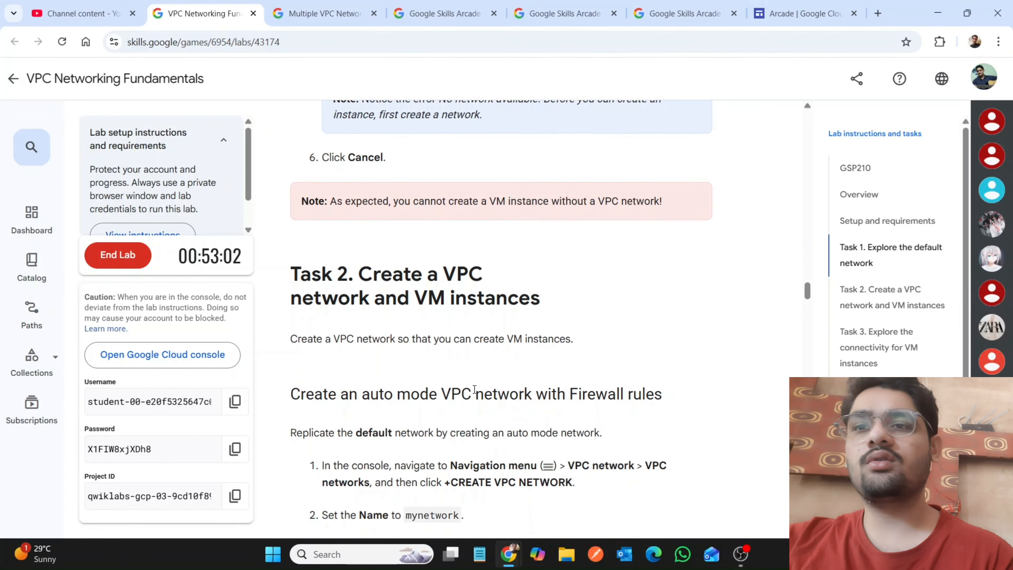
scroll(475, 390, "down", 4)
scroll(476, 394, "up", 5)
scroll(474, 389, "down", 3)
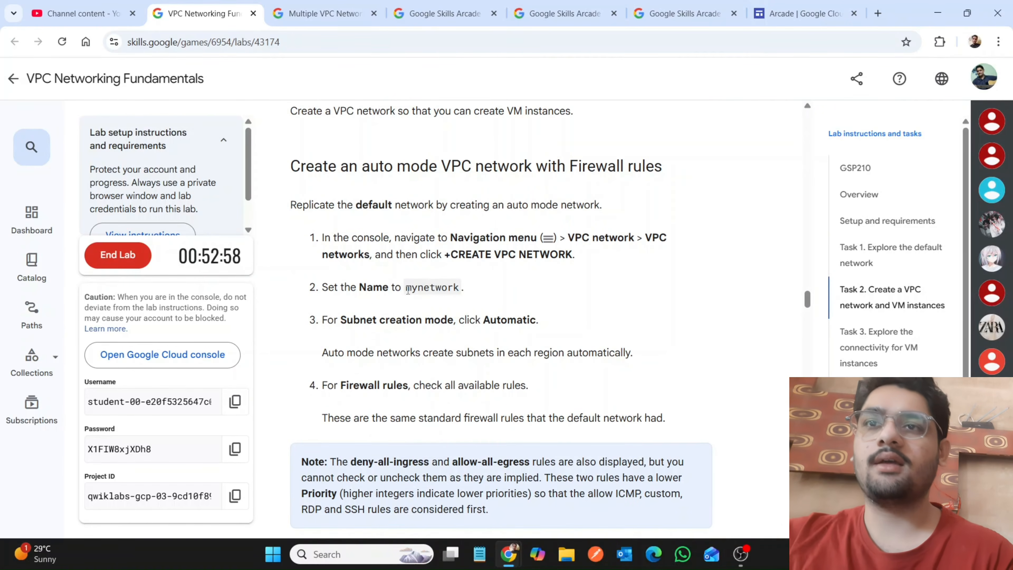
left_click_drag(424, 288, 456, 290)
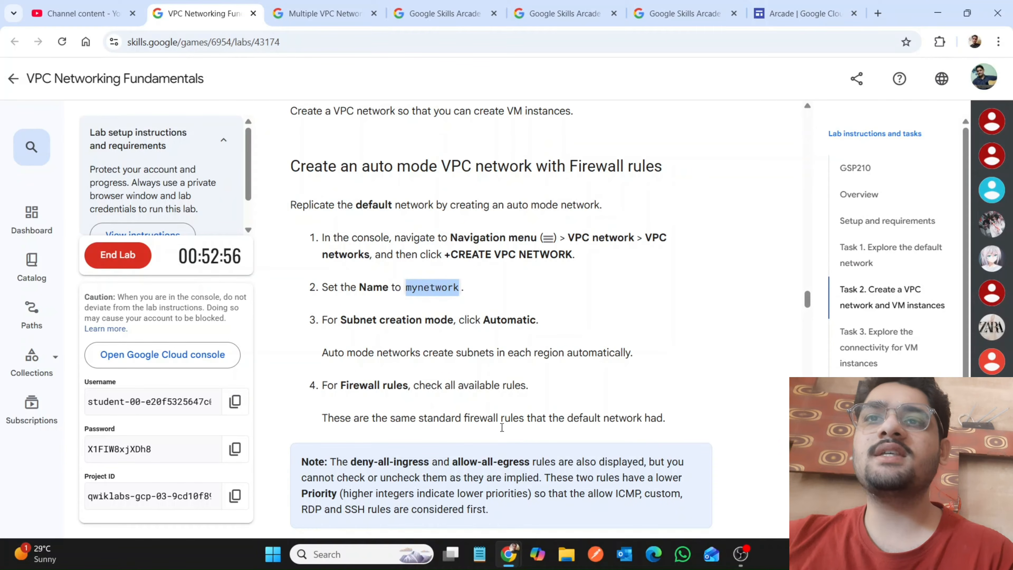
Switch to the Google Cloud console and go back from Compute Engine to the VPC networks list.
mouse_move(512, 553)
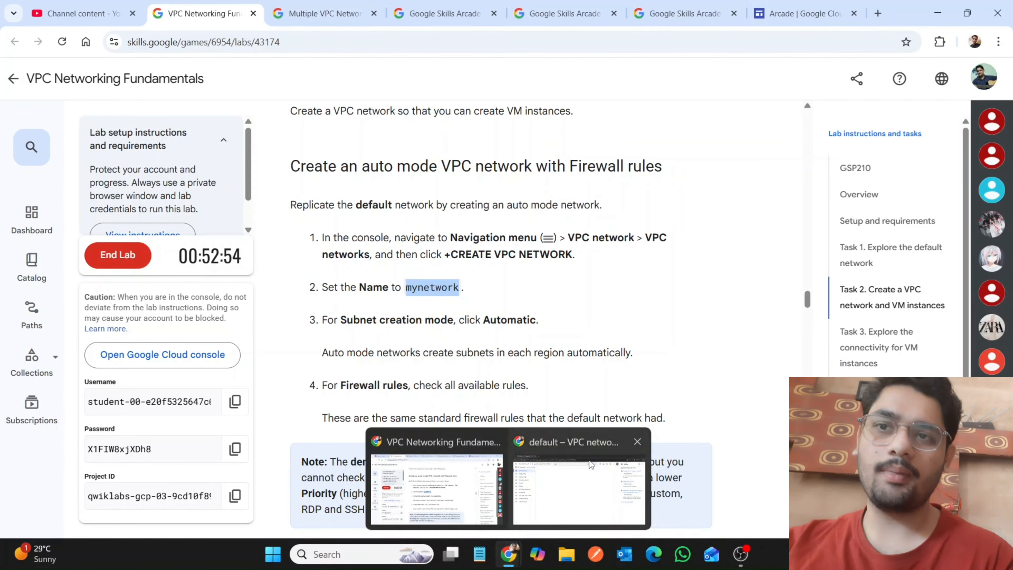
left_click(592, 464)
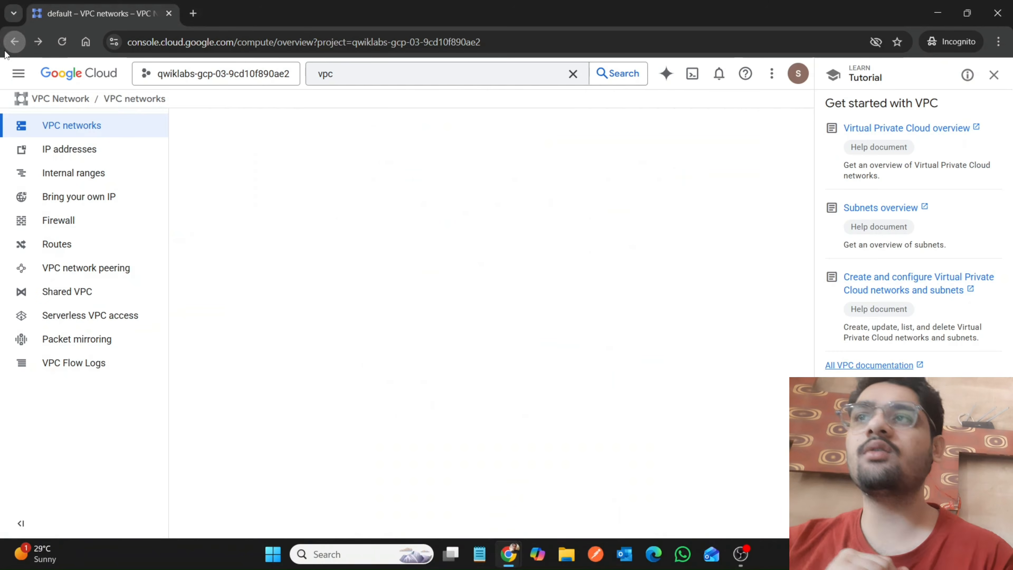
left_click(11, 45)
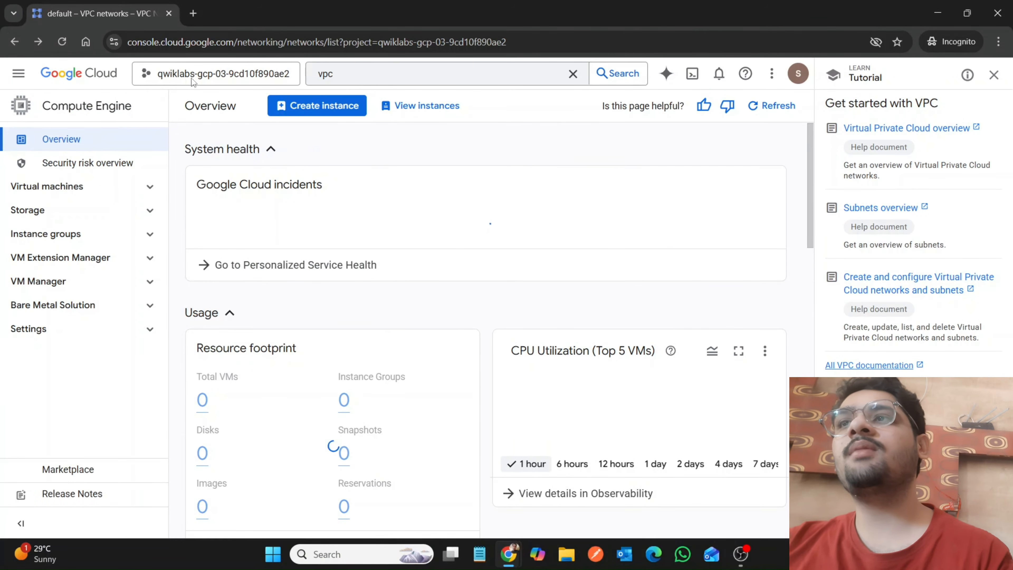
left_click(15, 45)
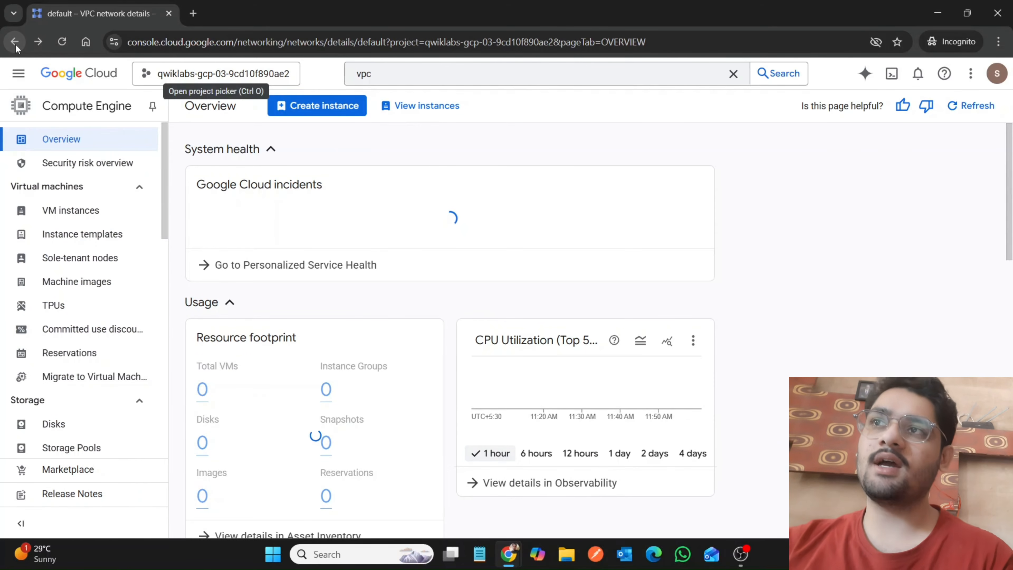
left_click(15, 45)
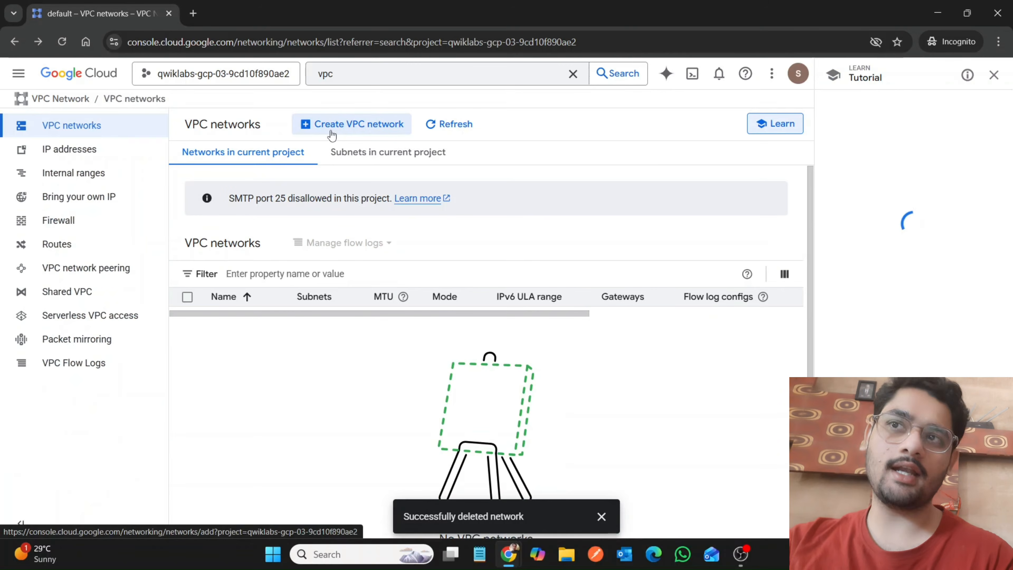
Start creating a VPC network, name it mynetwork and dismiss the deletion notification.
left_click(331, 135)
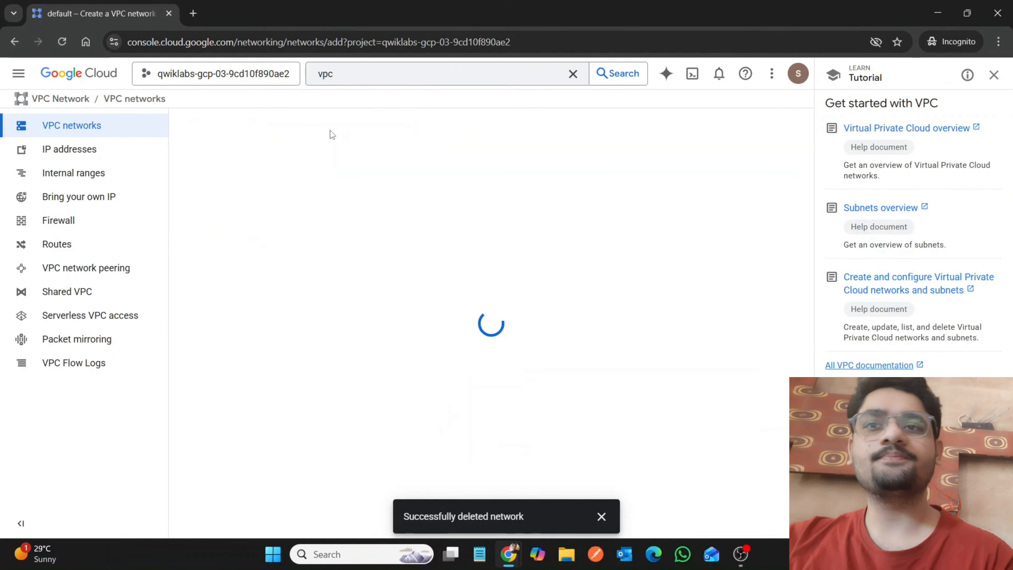
left_click(345, 174)
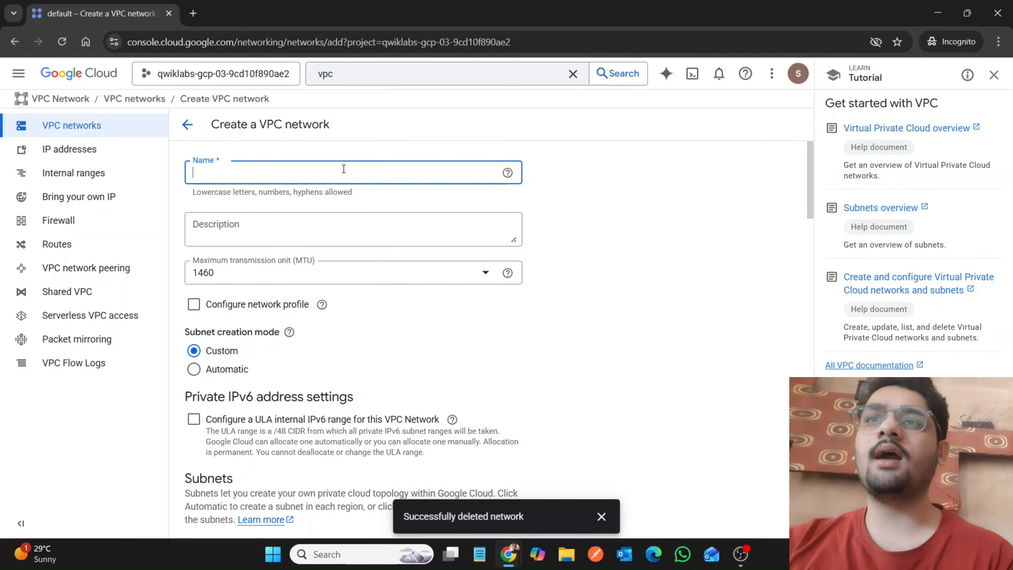
type("mynetwork")
left_click(601, 517)
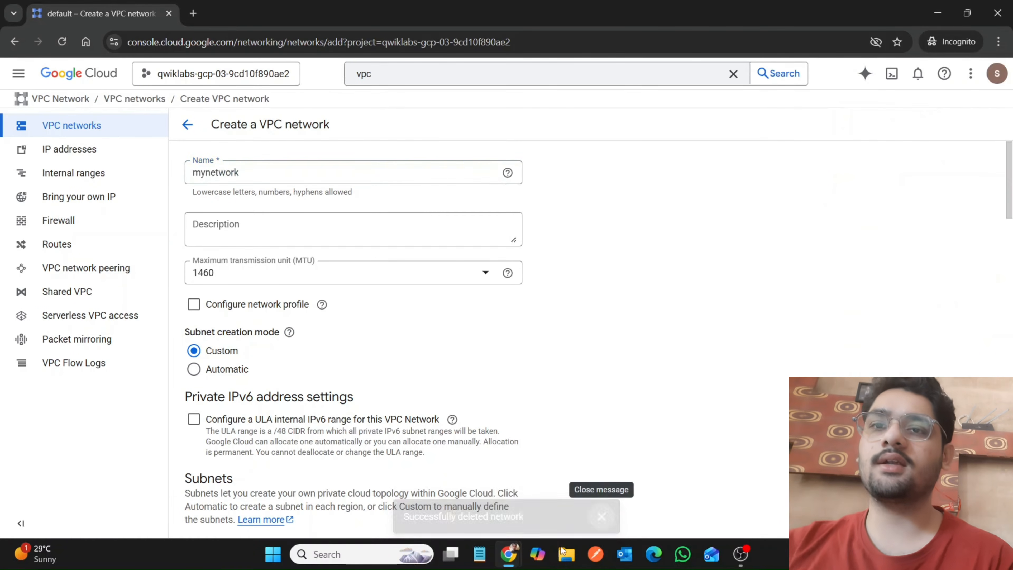
Check the lab's subnet instruction and set the new network's subnet creation mode to Automatic in the console.
mouse_move(509, 553)
mouse_move(415, 479)
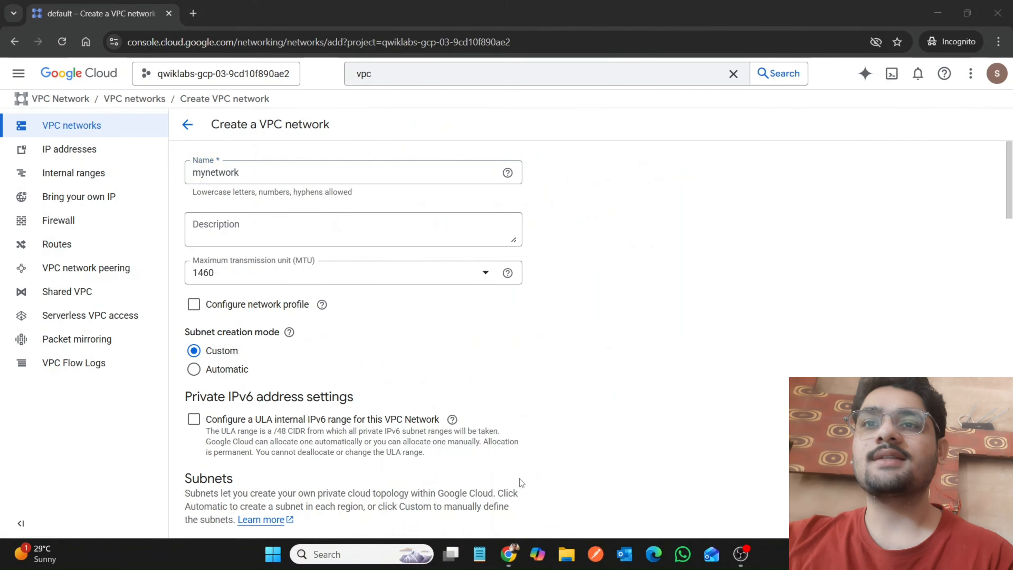
left_click(519, 479)
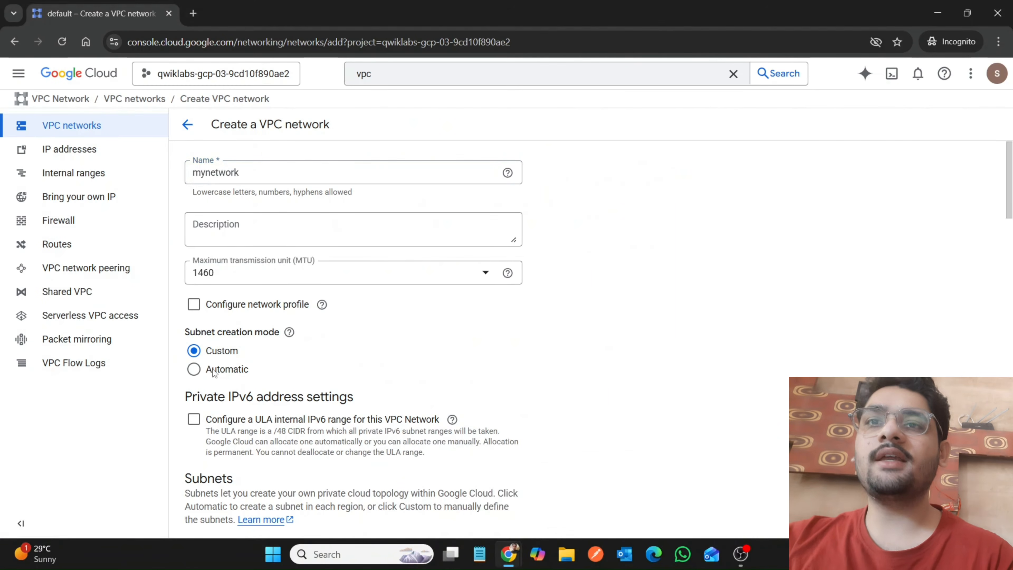
left_click(213, 372)
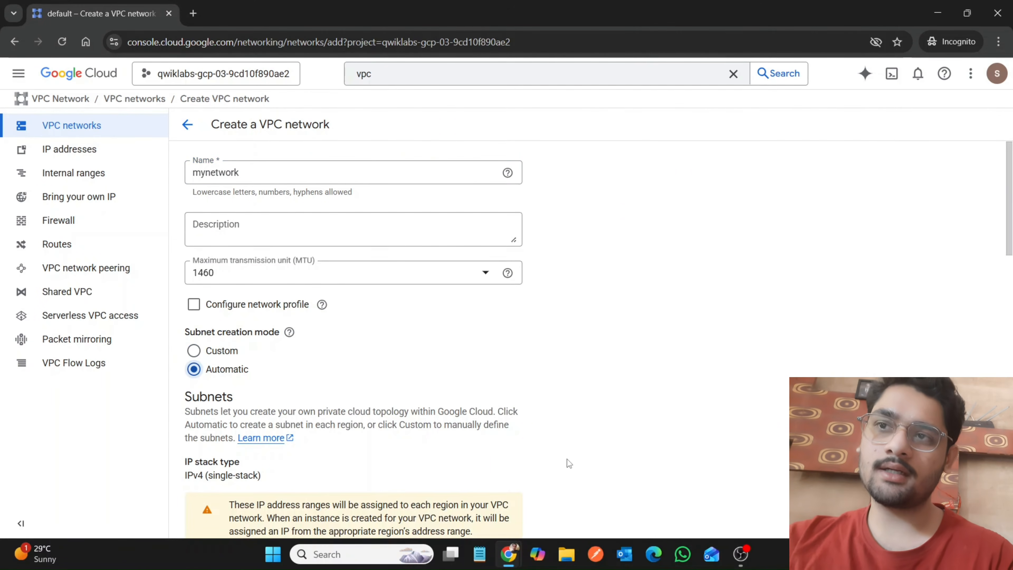
Compare the new network's firewall rules section in the console with the lab's firewall rule instructions.
scroll(569, 463, "down", 5)
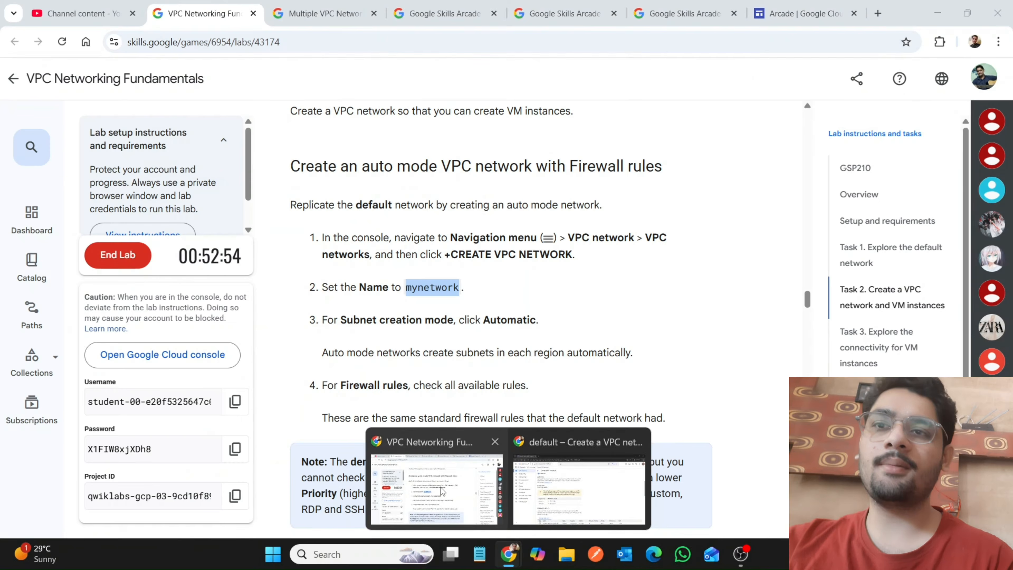
left_click(441, 490)
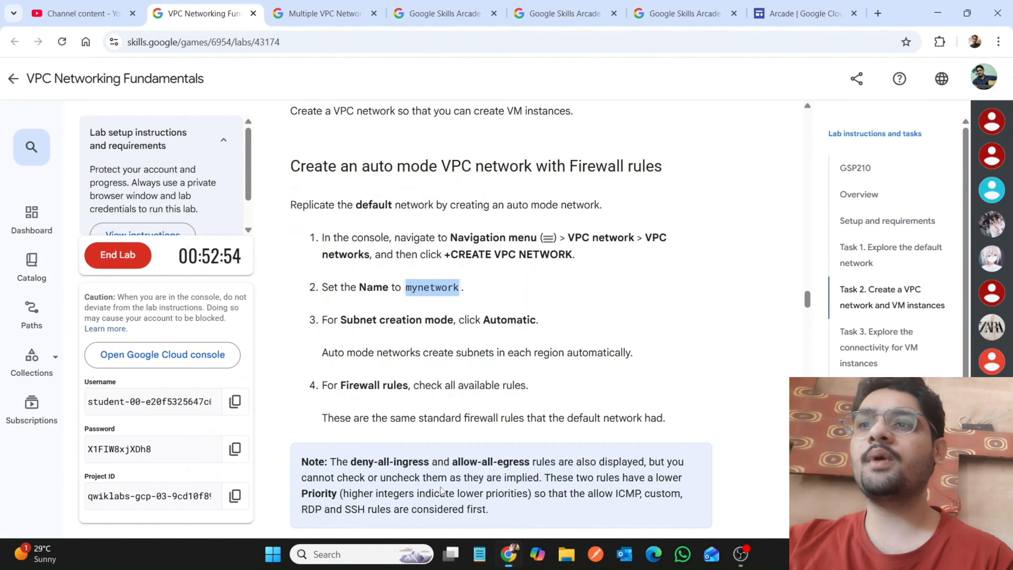
scroll(441, 490, "down", 3)
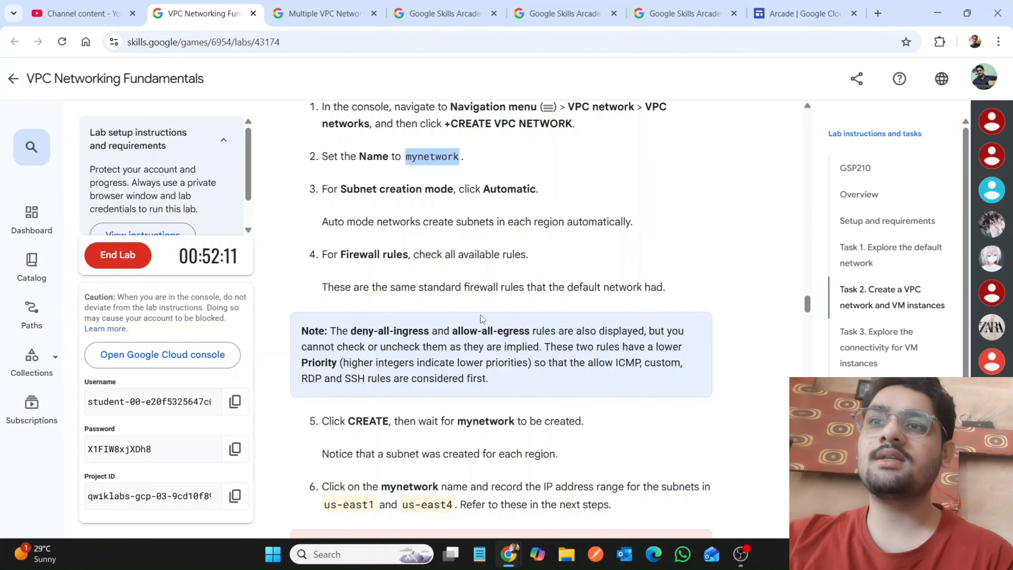
mouse_move(506, 555)
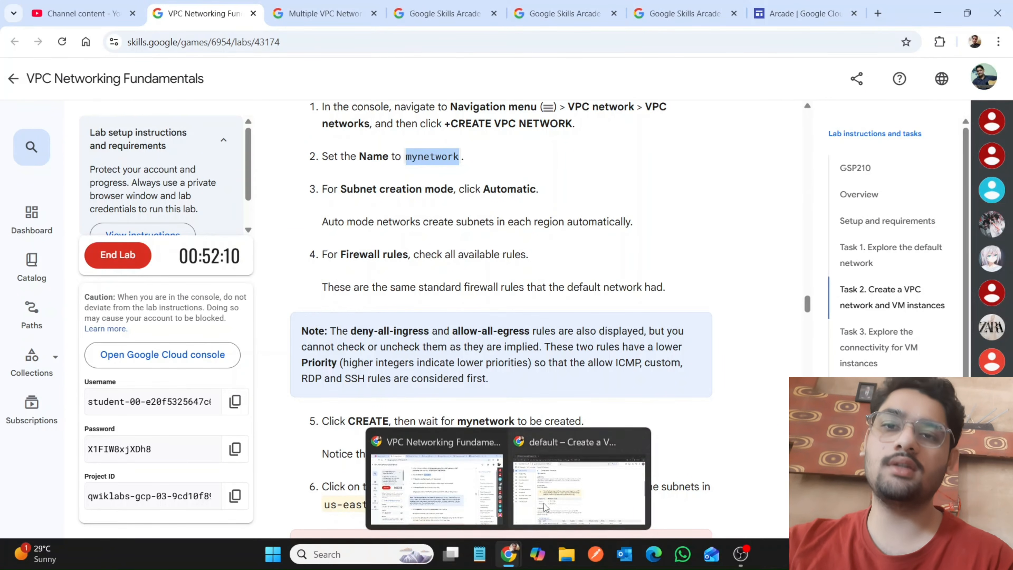
left_click(549, 498)
scroll(410, 412, "down", 6)
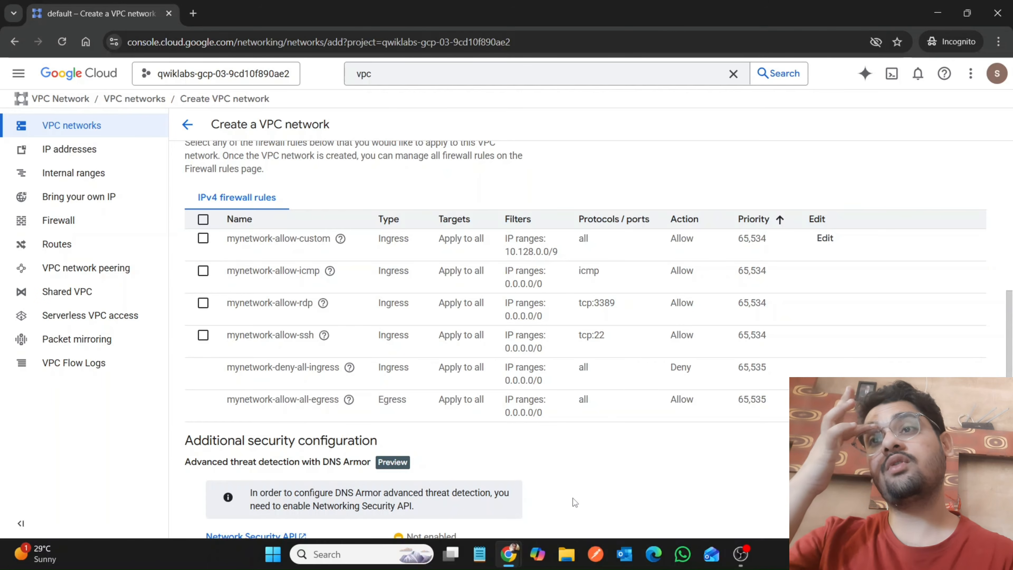
Recheck the lab's creation instructions and create mynetwork in the console with the default routing and DNS settings.
scroll(572, 498, "down", 3)
scroll(573, 498, "down", 4)
scroll(573, 498, "down", 1)
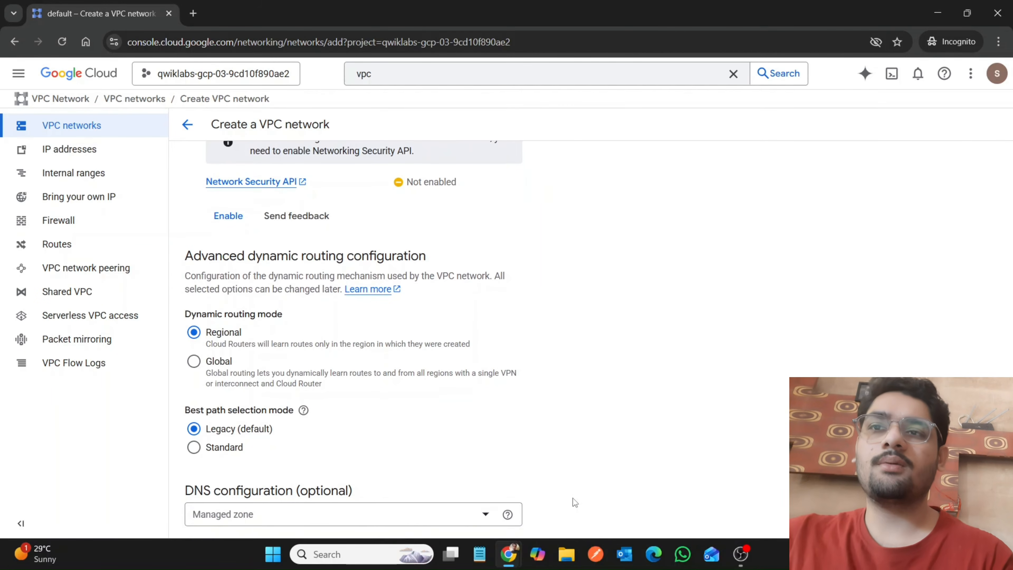
mouse_move(509, 554)
left_click(449, 507)
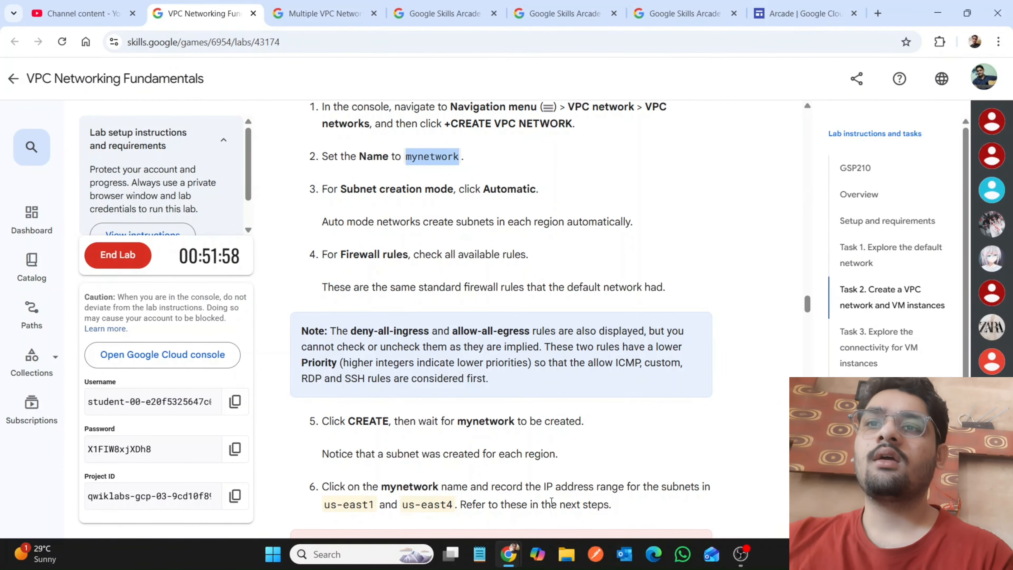
mouse_move(513, 557)
left_click(567, 489)
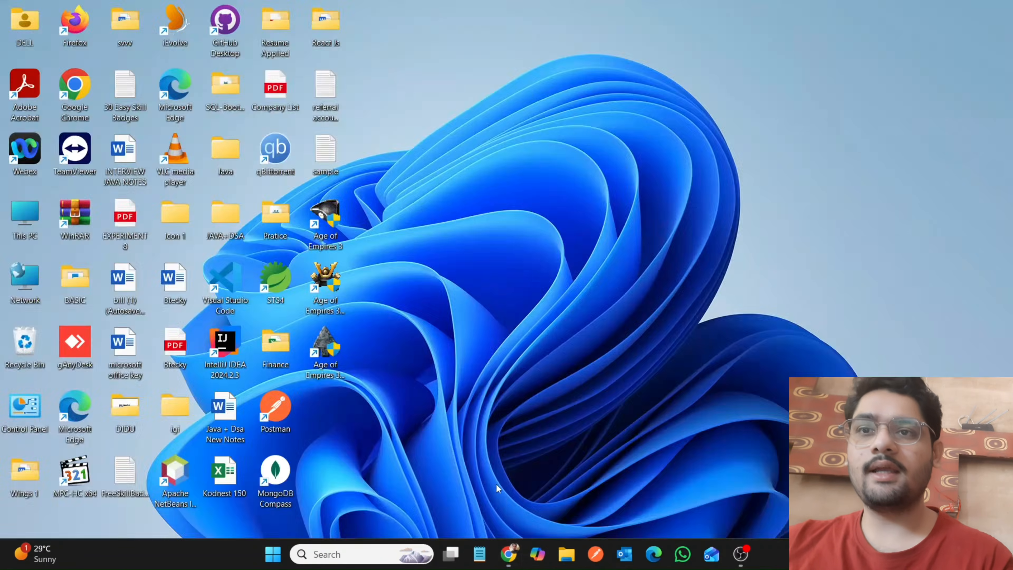
scroll(388, 400, "down", 2)
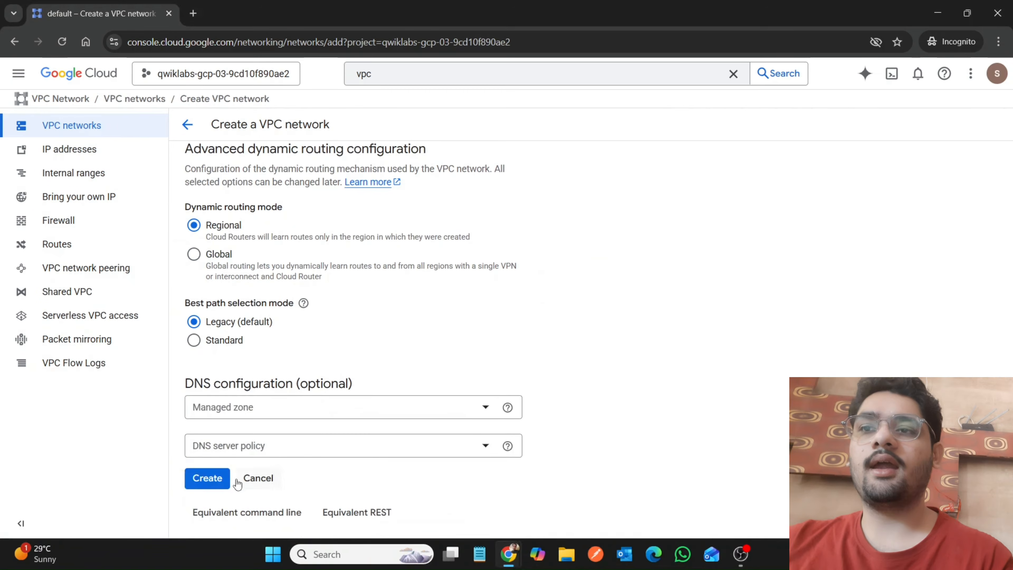
left_click(220, 479)
Switch to the lab page, read the steps after network creation and check progress for "Create a VPC network".
mouse_move(509, 555)
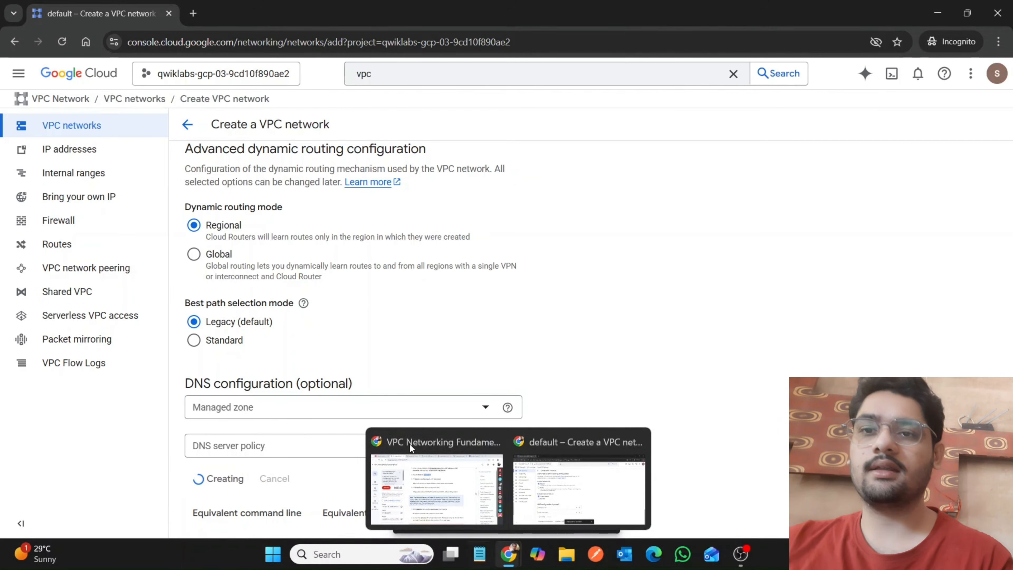
left_click(408, 446)
scroll(409, 448, "down", 5)
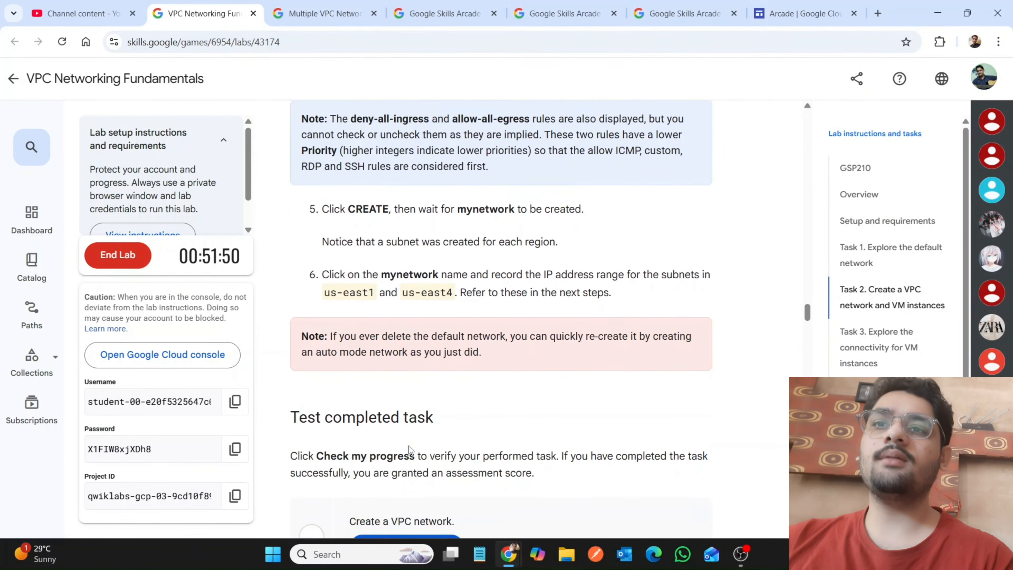
scroll(410, 449, "down", 1)
left_click_drag(325, 250, 580, 254)
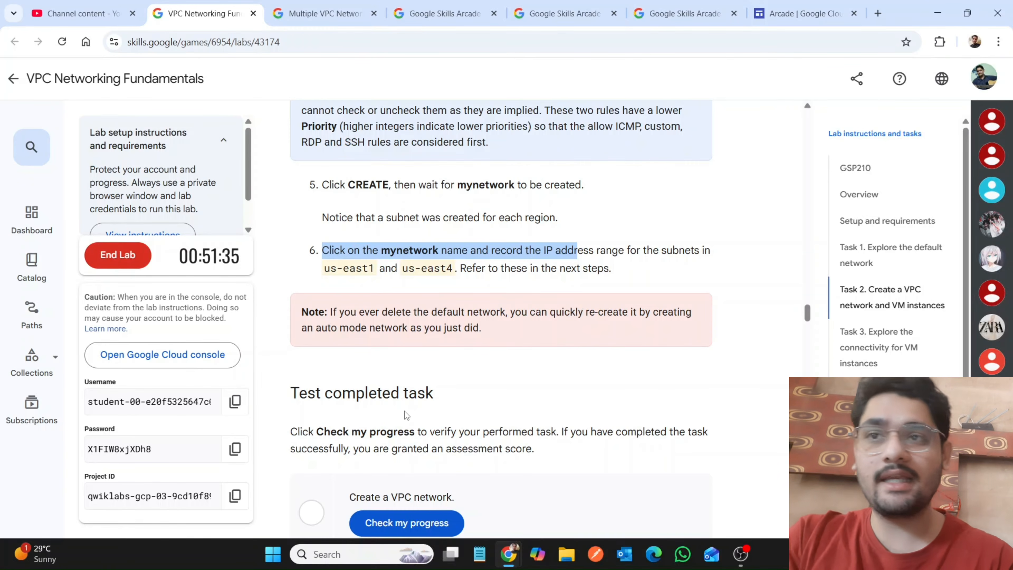
left_click(410, 520)
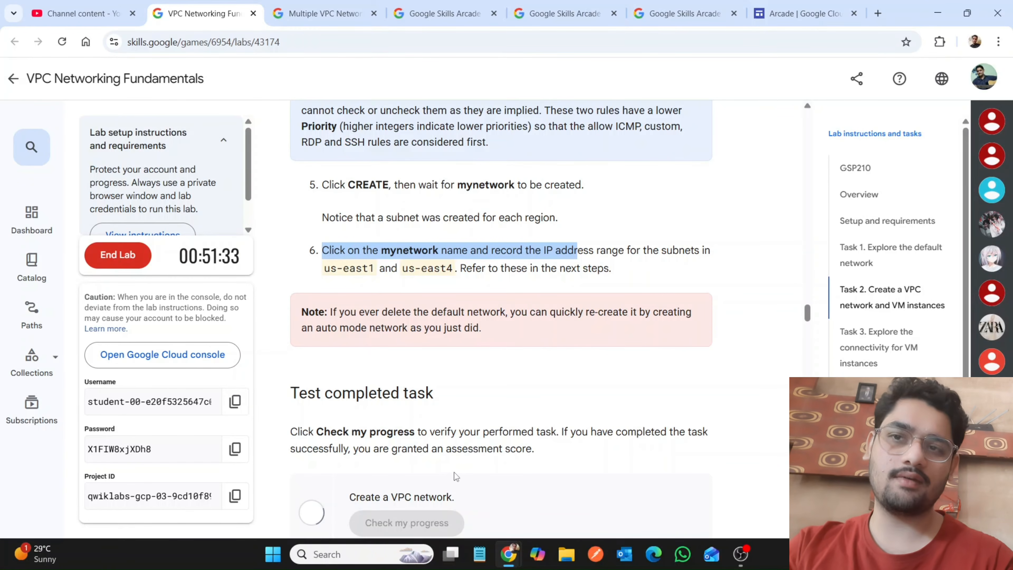
Find the us-east1 VM instance instructions in the lab, then open Compute Engine in the console and start creating an instance.
scroll(454, 472, "down", 5)
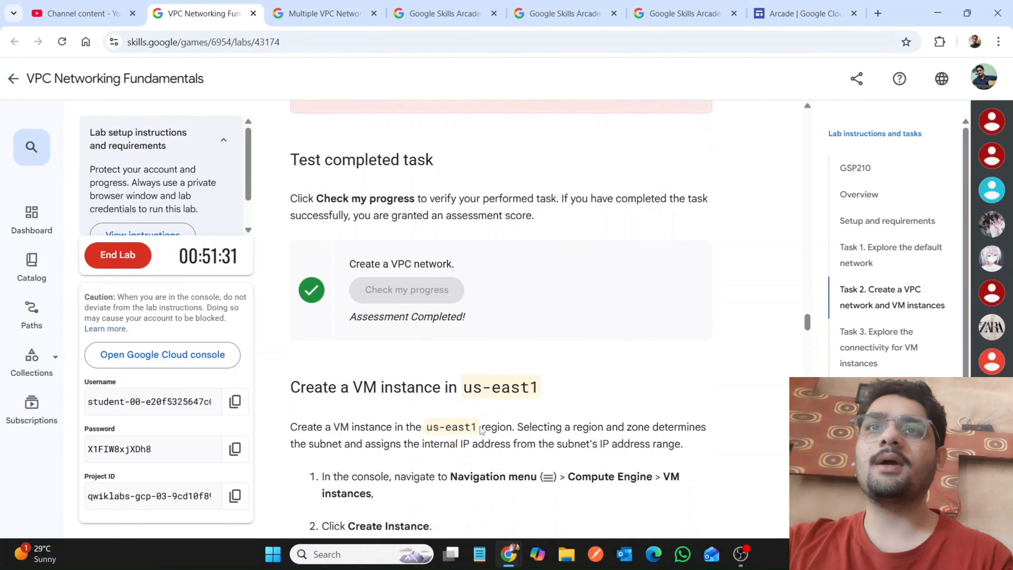
scroll(480, 426, "down", 6)
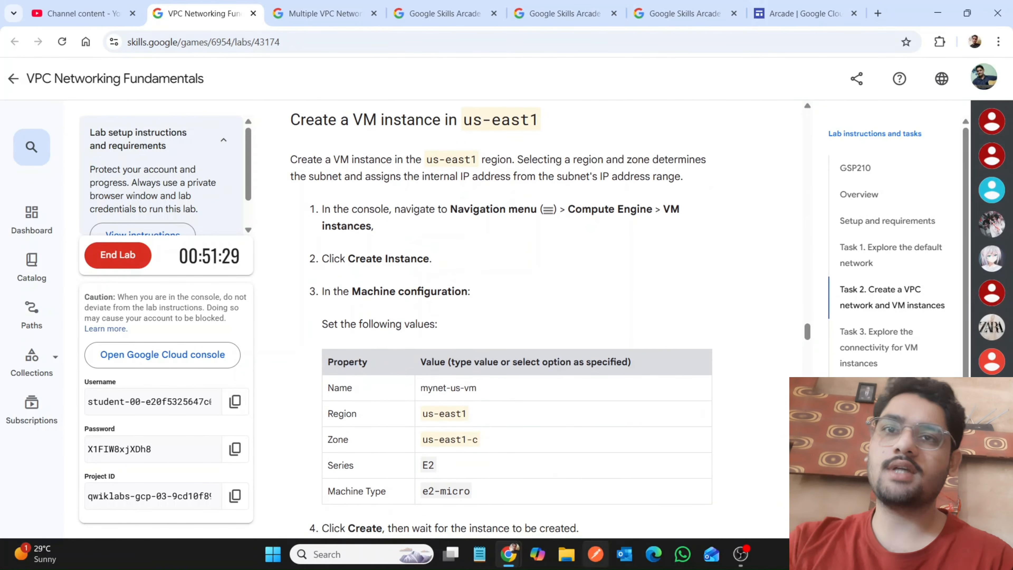
mouse_move(504, 558)
left_click(541, 483)
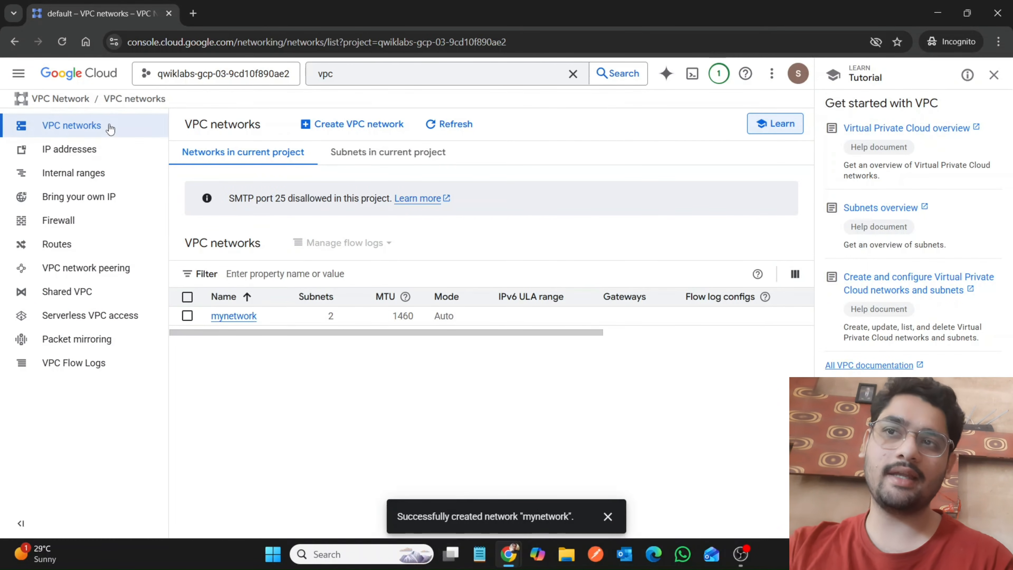
left_click(23, 72)
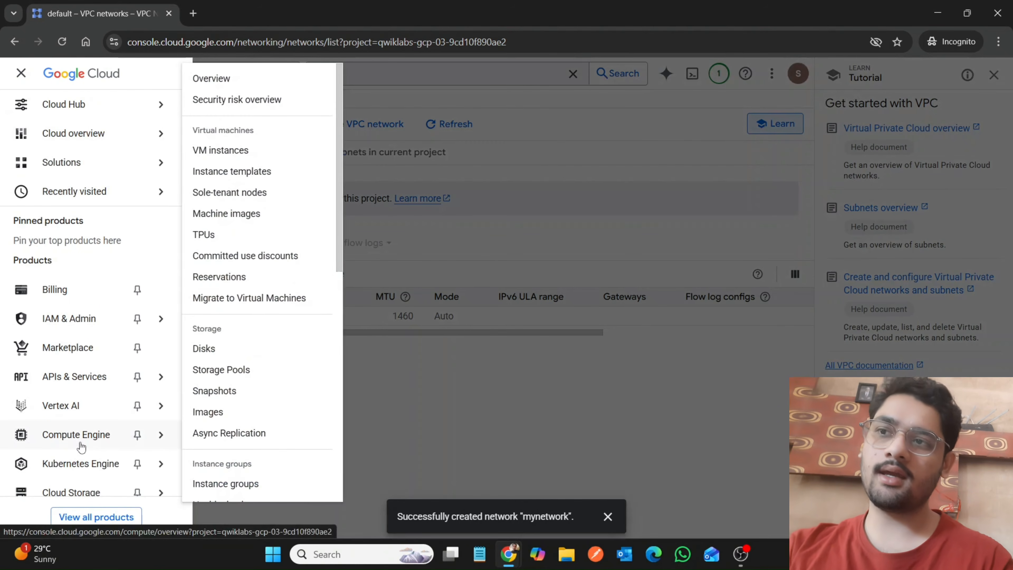
left_click(82, 447)
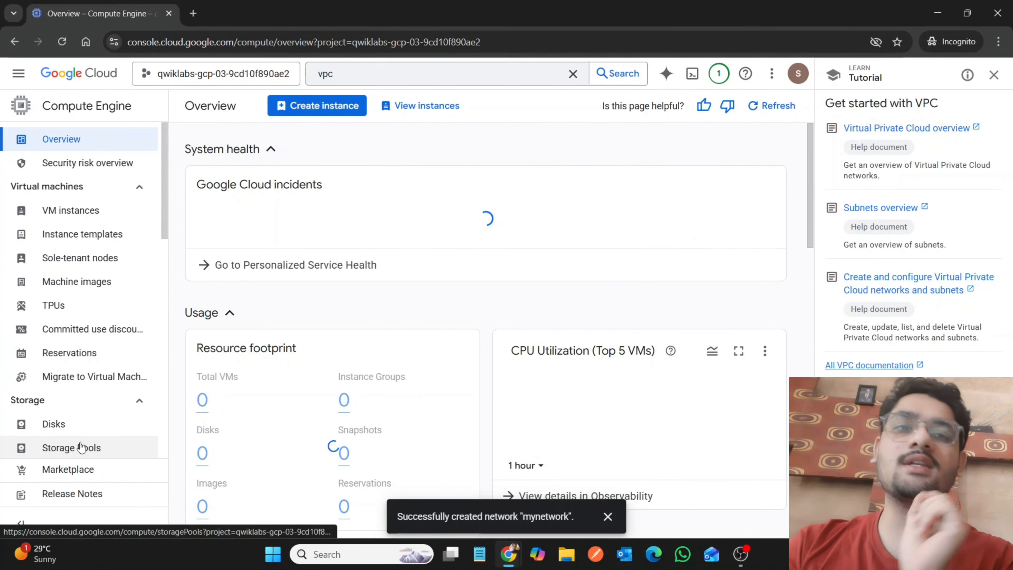
left_click(608, 517)
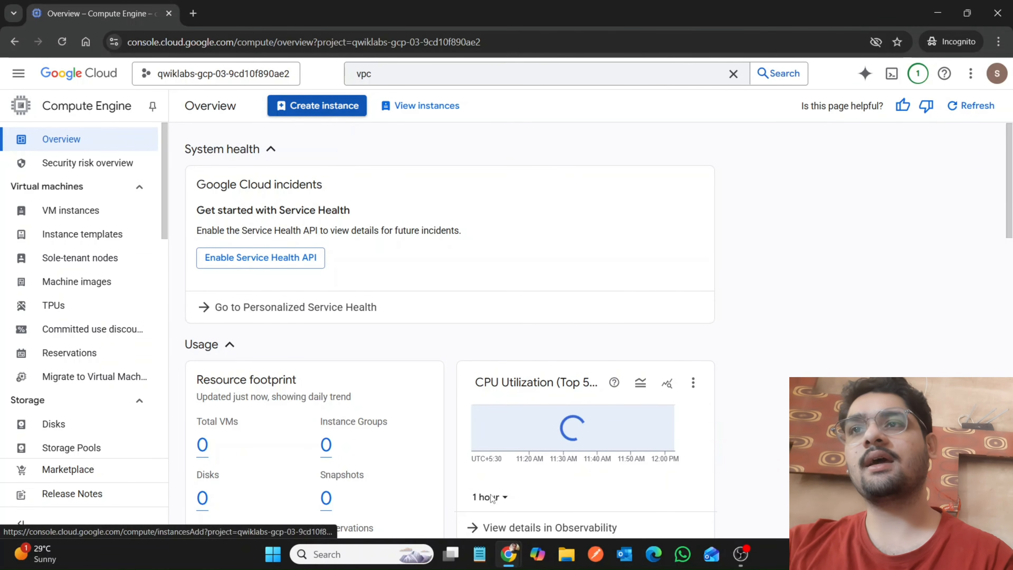
Switch to the lab page and copy the VM instance name mynet-us-vm from the configuration table.
mouse_move(507, 561)
left_click(439, 475)
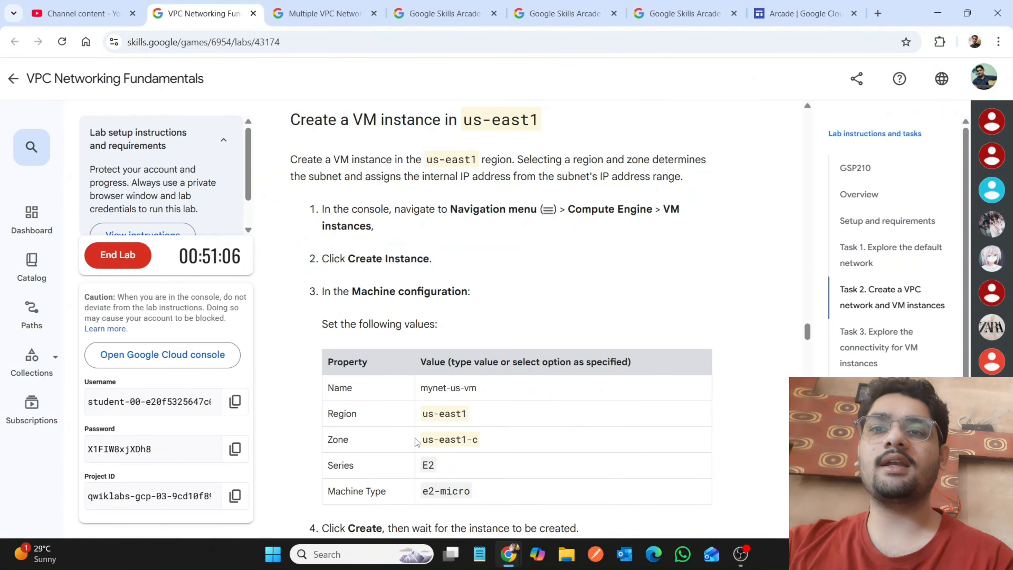
left_click_drag(422, 387, 512, 392)
key("ctrl+c")
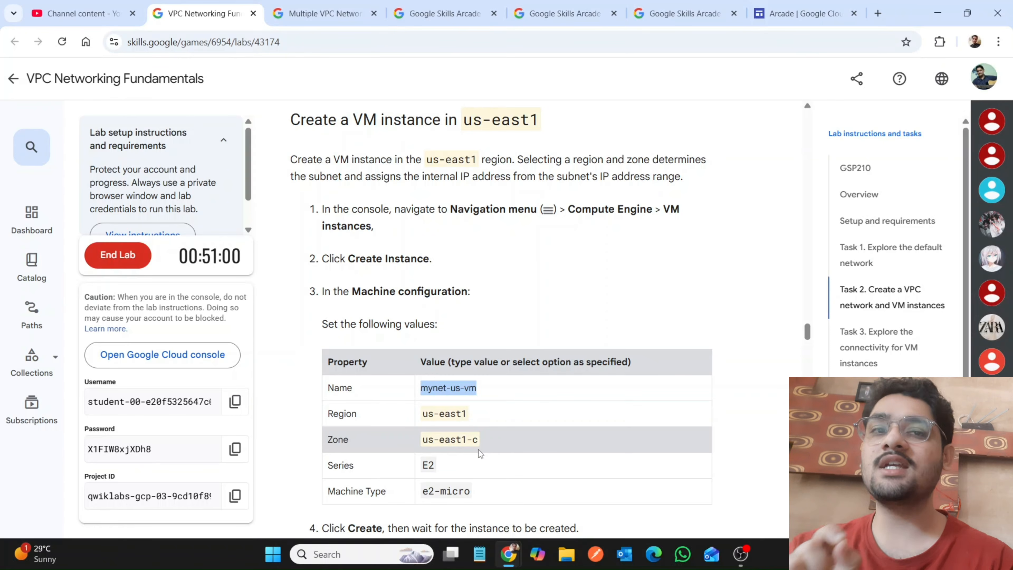
Return to the instance creation page in the console, dismiss the feature tour and name the instance mynet-us-vm.
mouse_move(508, 554)
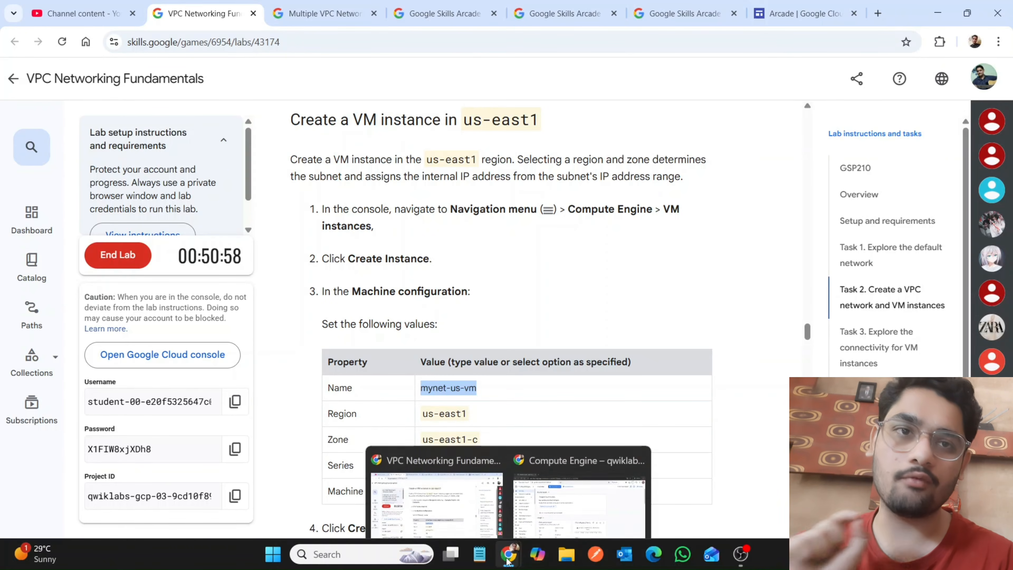
left_click(541, 518)
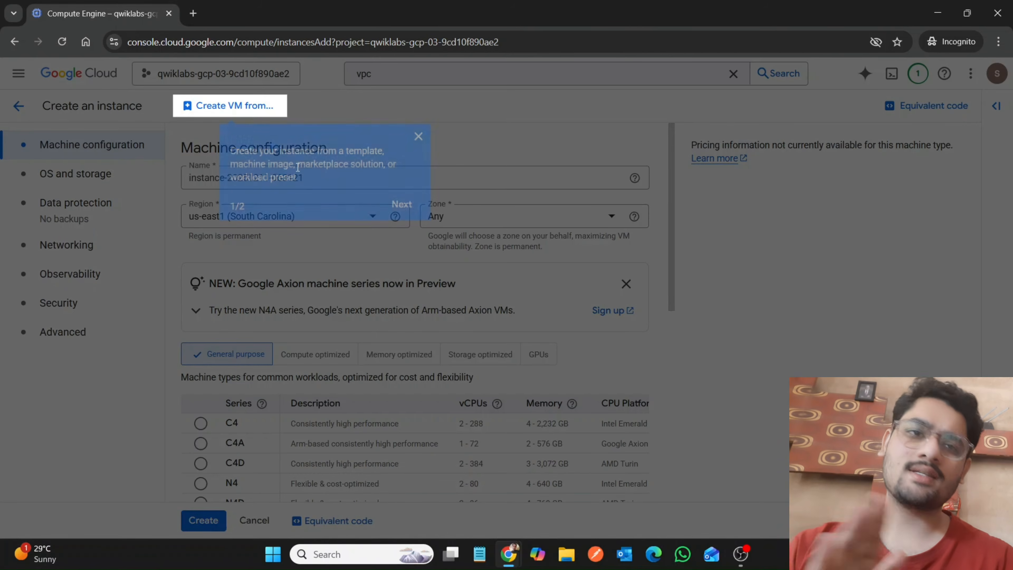
left_click(419, 137)
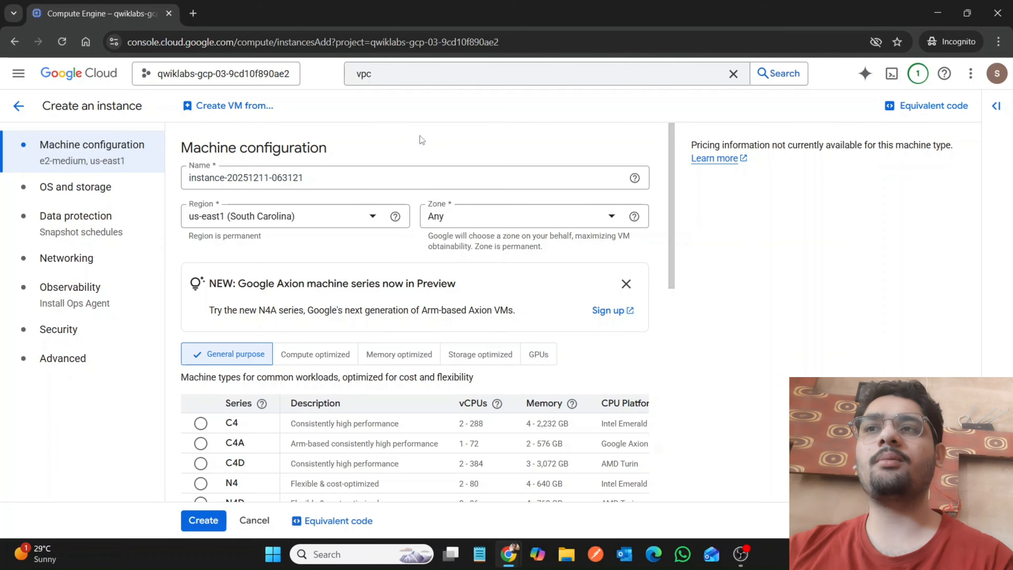
triple_click(414, 178)
key("ctrl+v")
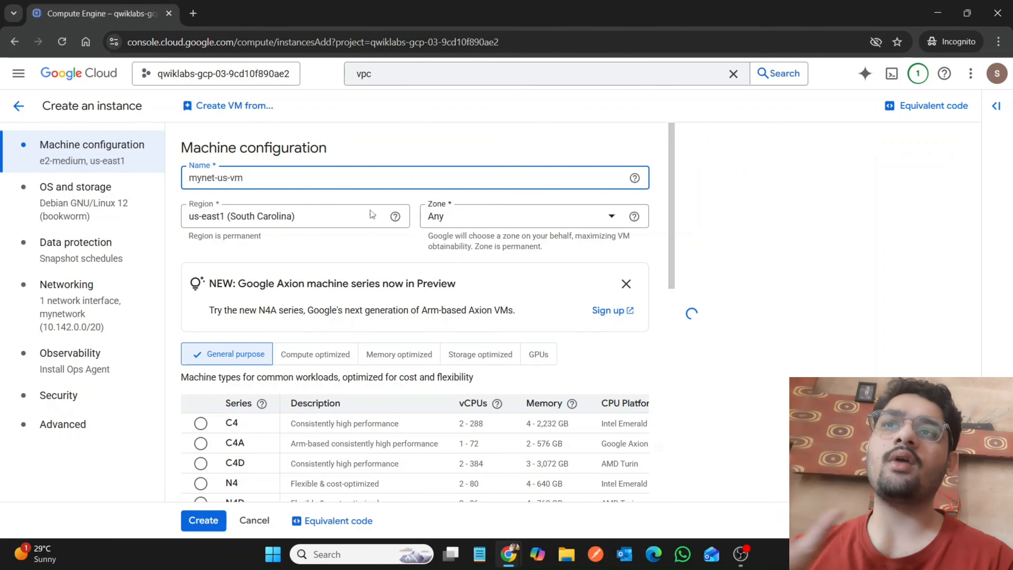
Check the required zone in the lab instructions and set the instance's zone to us-east1-c in the console.
mouse_move(507, 554)
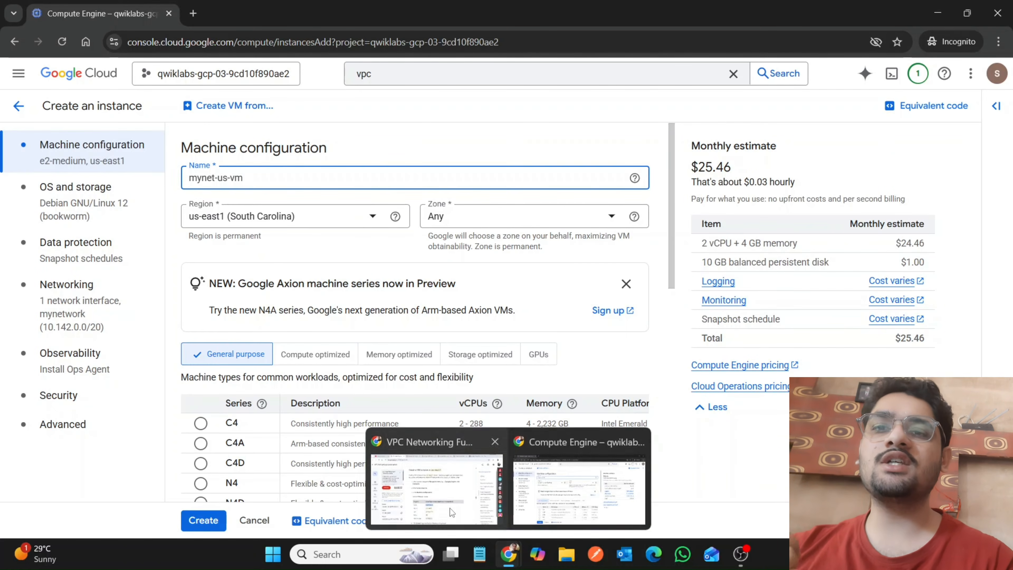
left_click(449, 508)
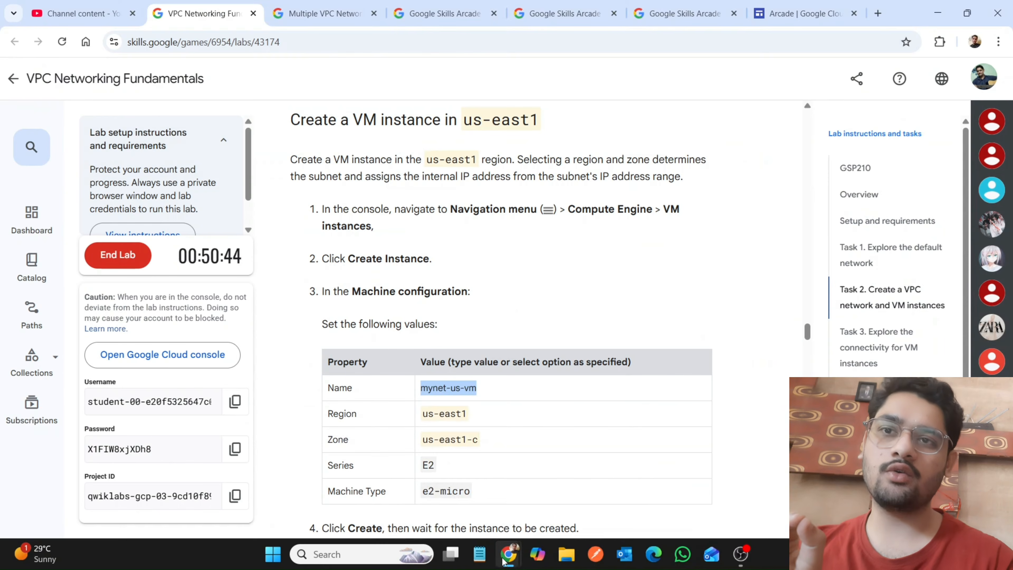
left_click(580, 479)
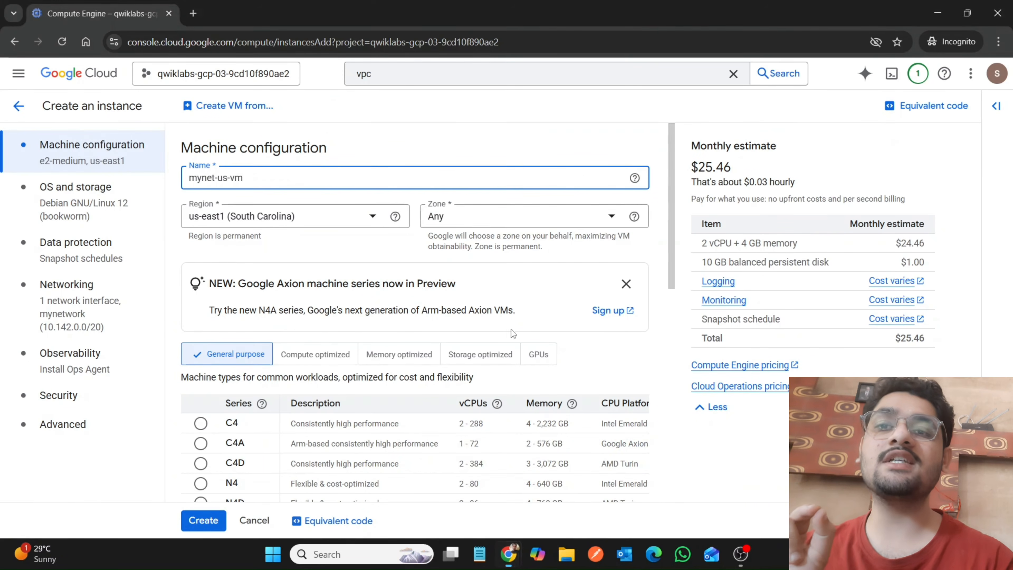
left_click(480, 223)
left_click(477, 267)
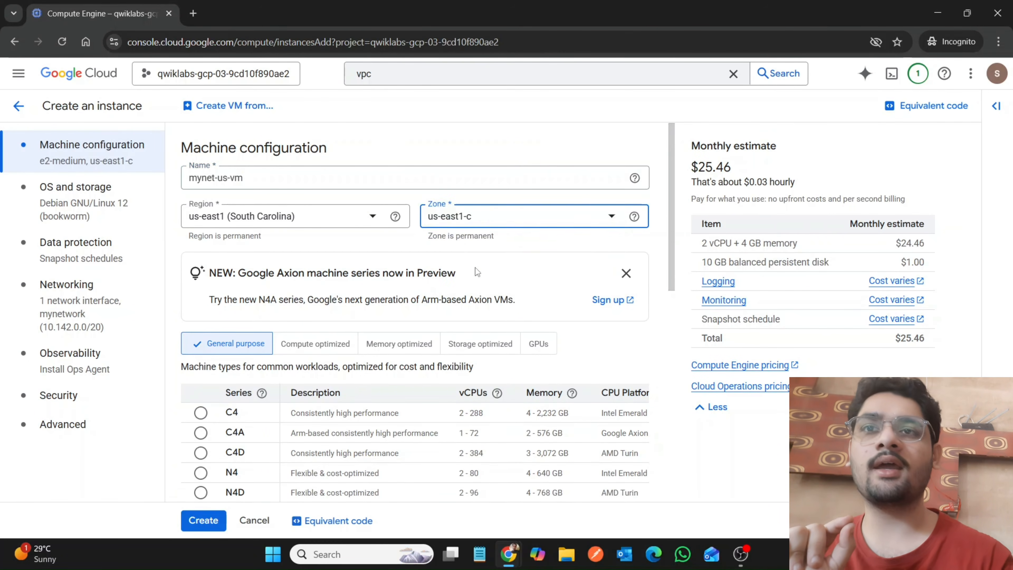
Set the machine type to e2-micro, compare it with the lab's configuration table, and create the mynet-us-vm instance in the console.
scroll(390, 290, "down", 5)
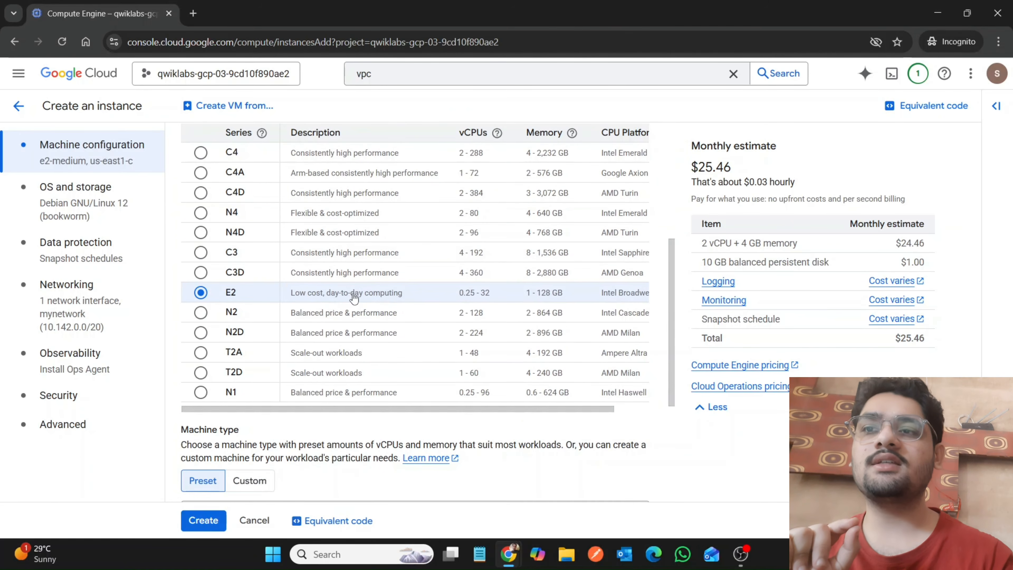
scroll(354, 297, "down", 5)
left_click(325, 300)
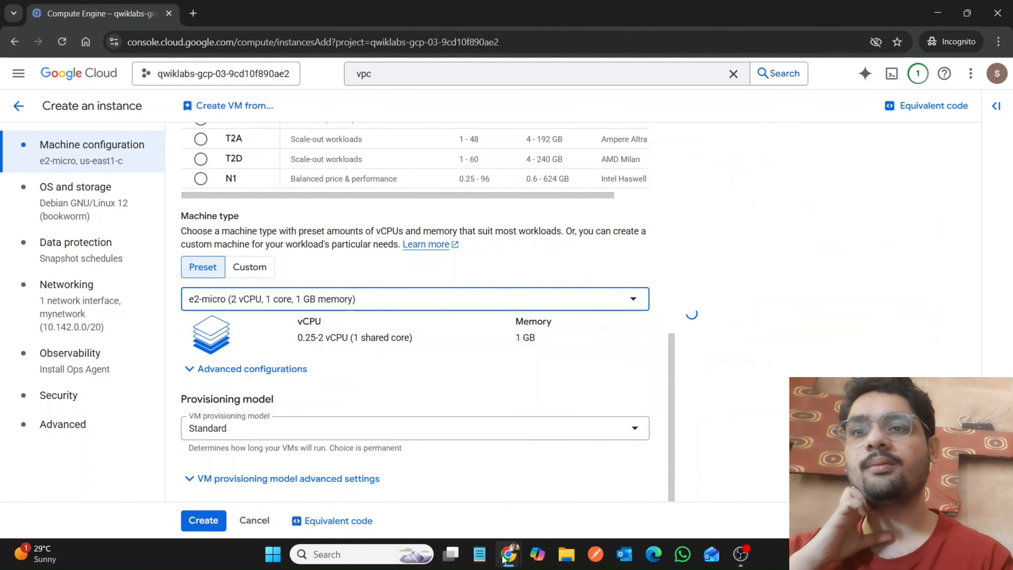
mouse_move(507, 552)
left_click(453, 507)
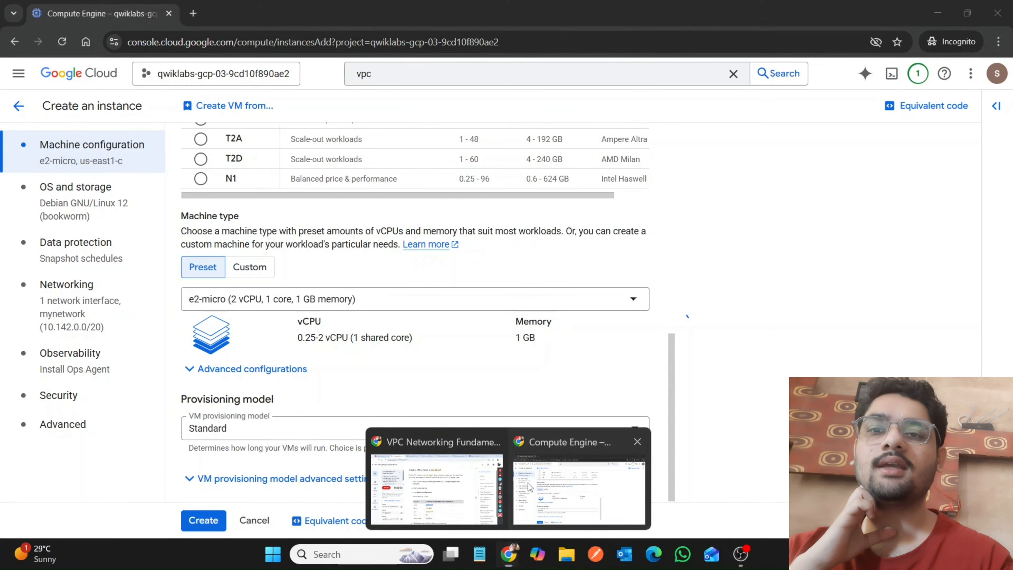
left_click(528, 483)
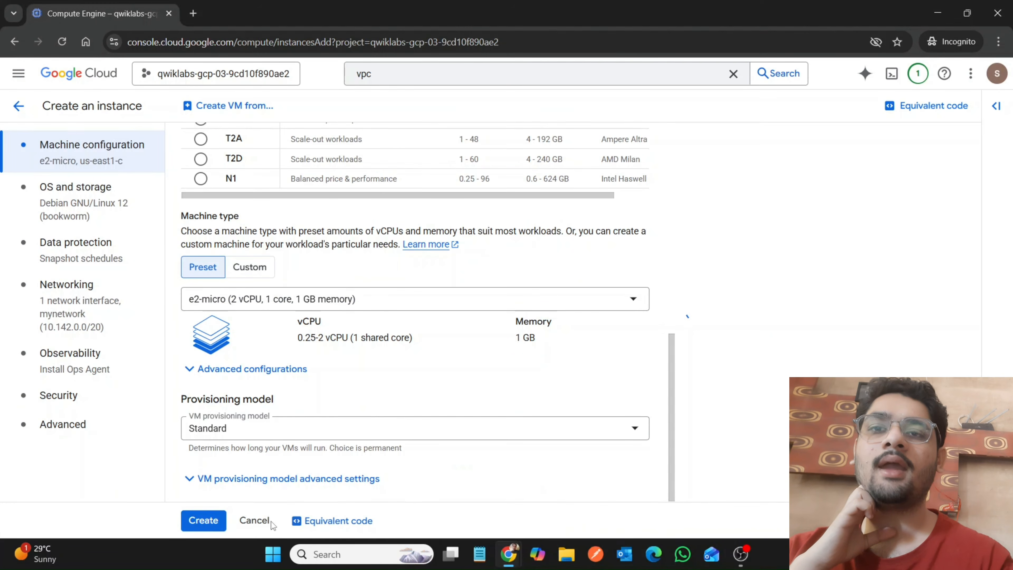
left_click(203, 520)
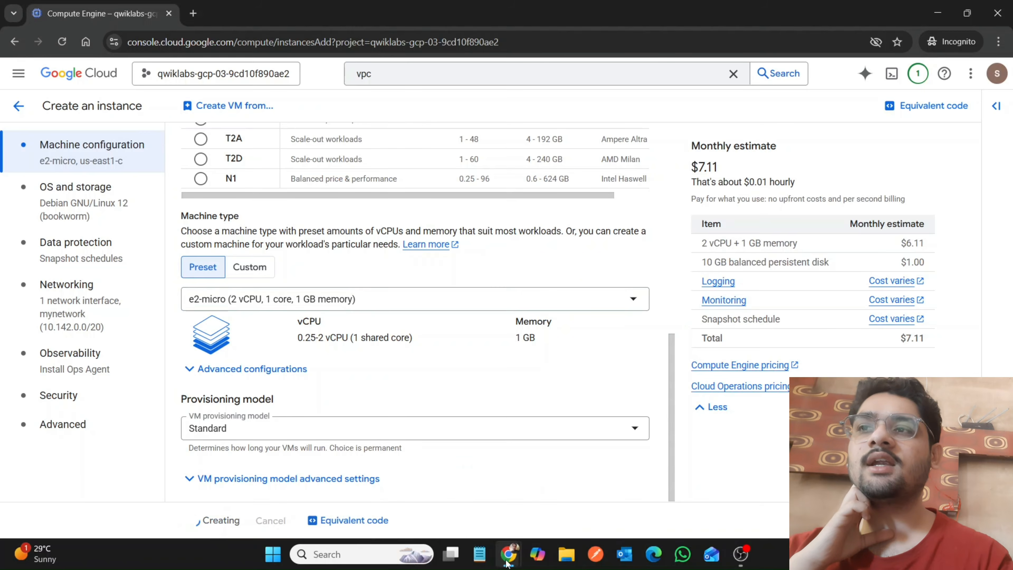
Switch to the lab page, find the us-east4 VM instance instructions and copy the name mynet-second-vm from the configuration table.
mouse_move(508, 552)
left_click(443, 477)
scroll(443, 478, "down", 5)
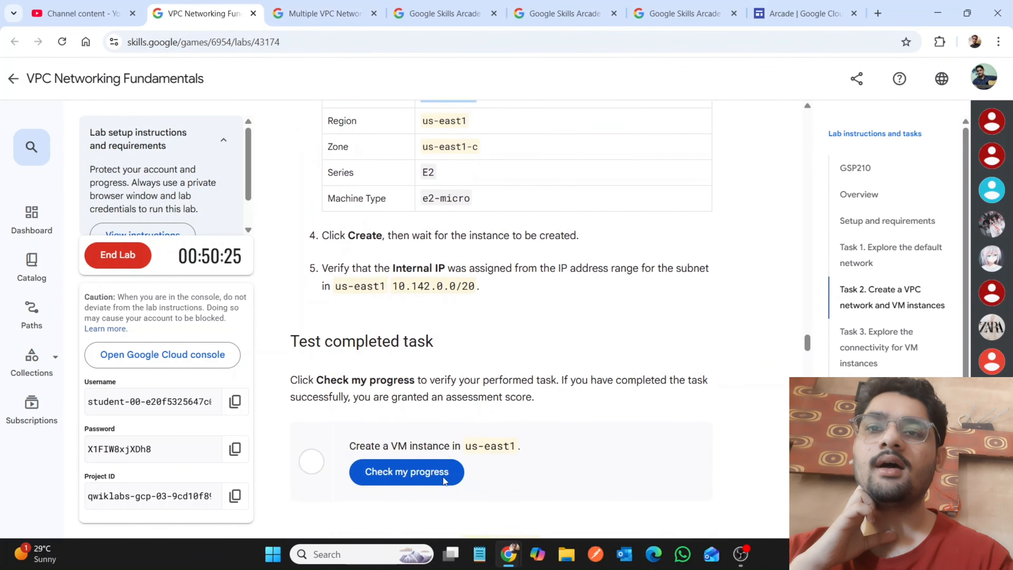
scroll(464, 318, "down", 3)
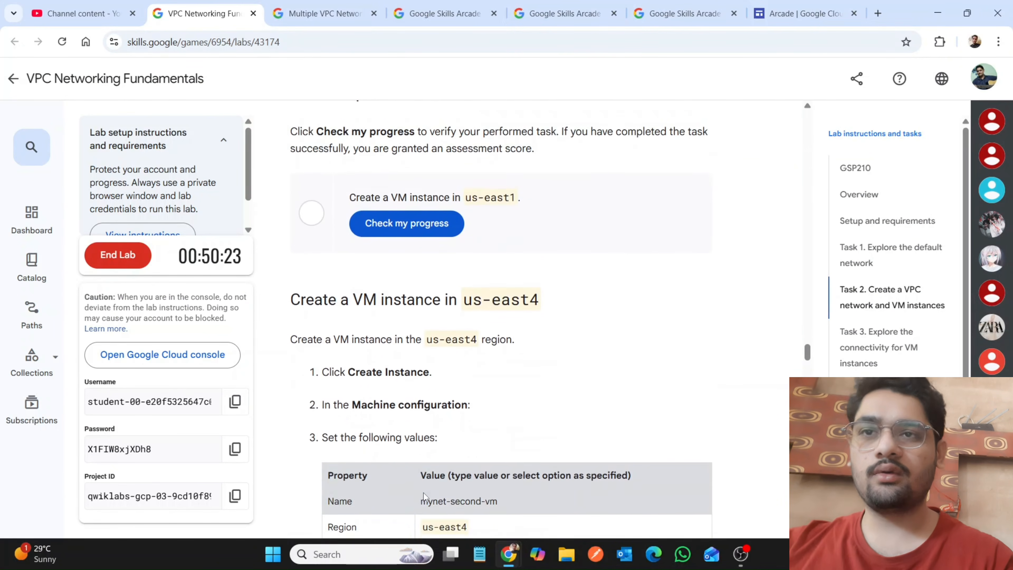
scroll(424, 492, "down", 2)
left_click_drag(420, 427, 505, 438)
key("ctrl+c")
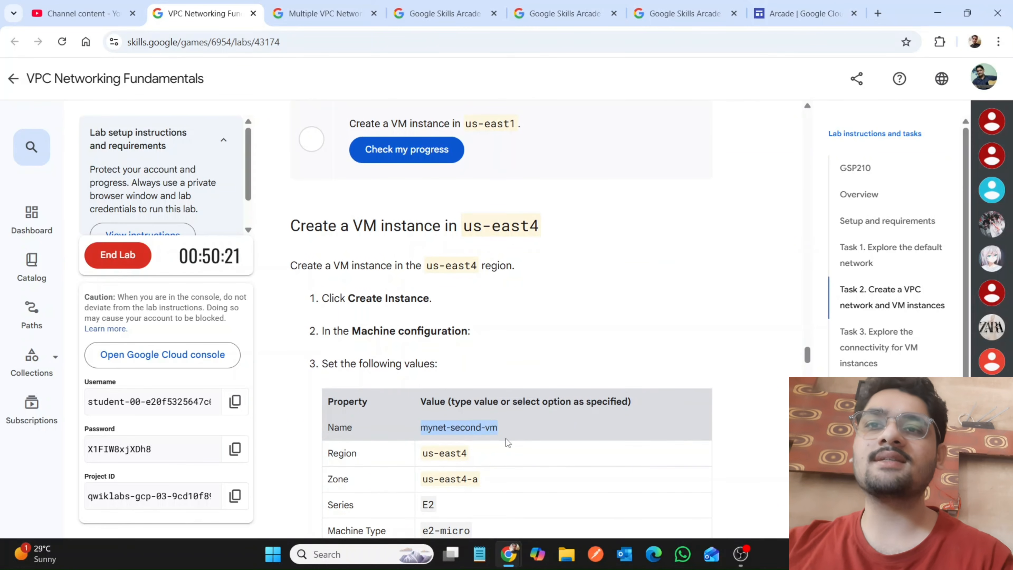
Return to the Google Cloud console, start creating another VM instance and name it mynet-second-vm.
mouse_move(509, 554)
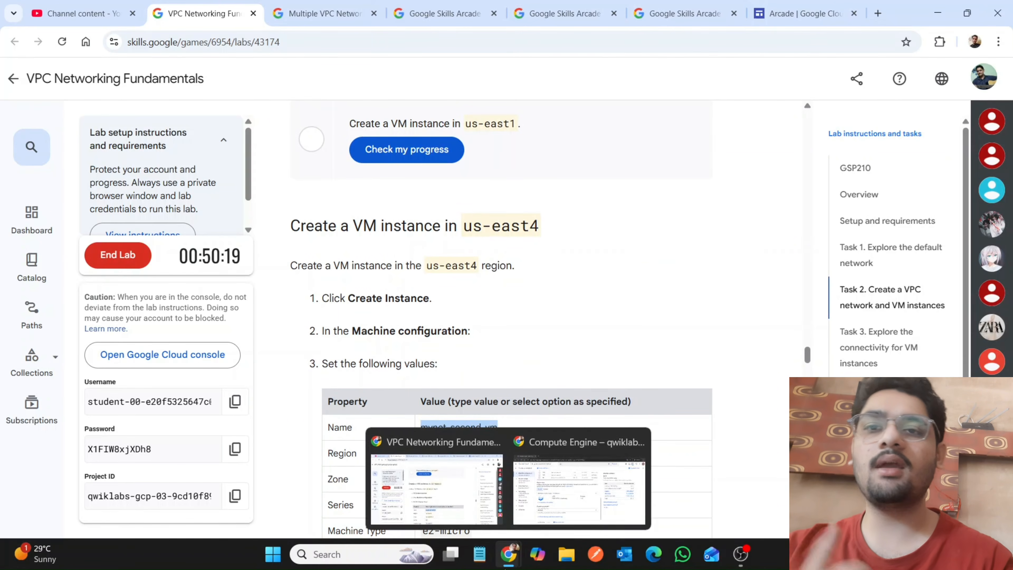
left_click(570, 489)
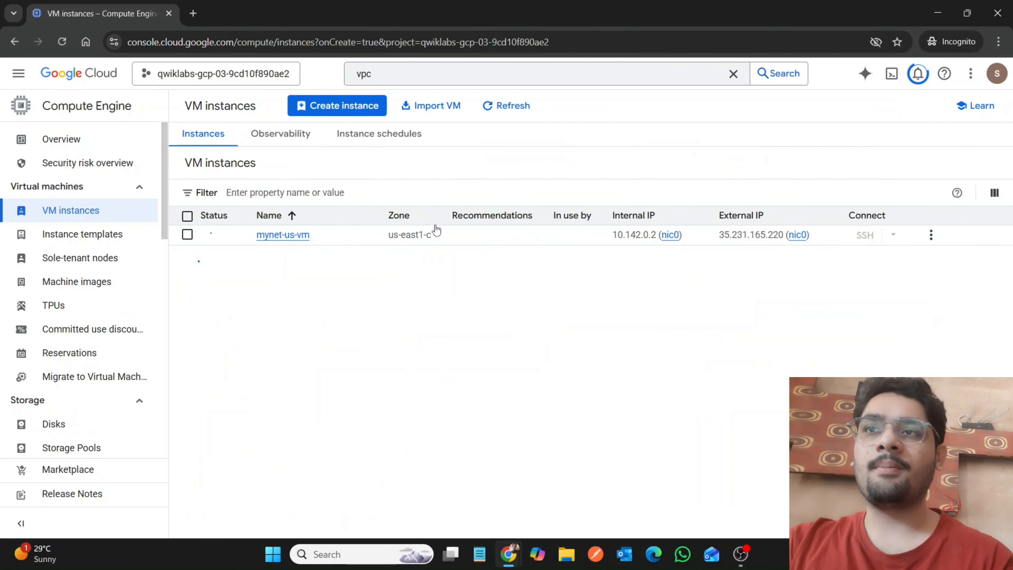
left_click(322, 109)
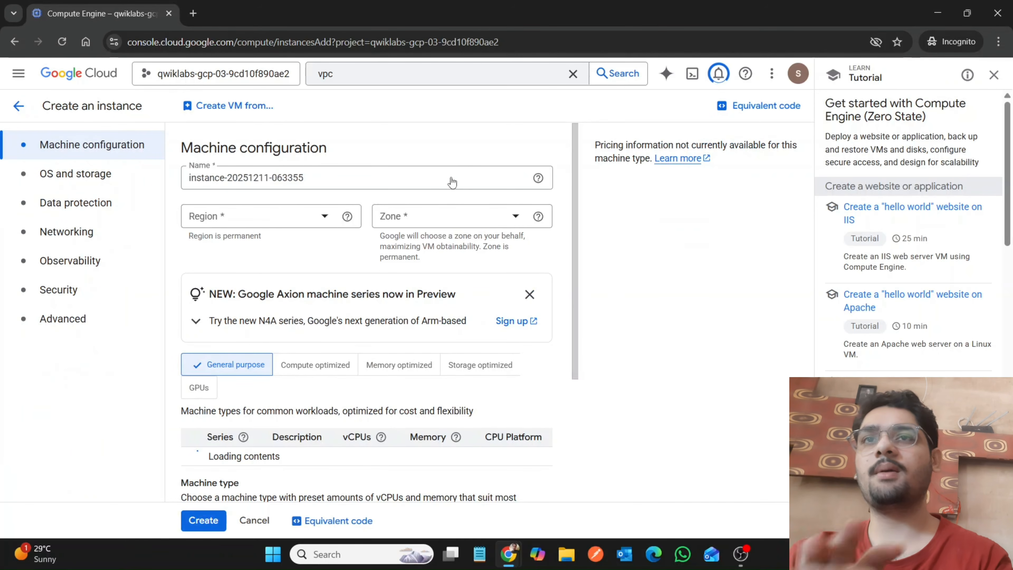
left_click(452, 183)
key("ctrl+a")
key("ctrl+v")
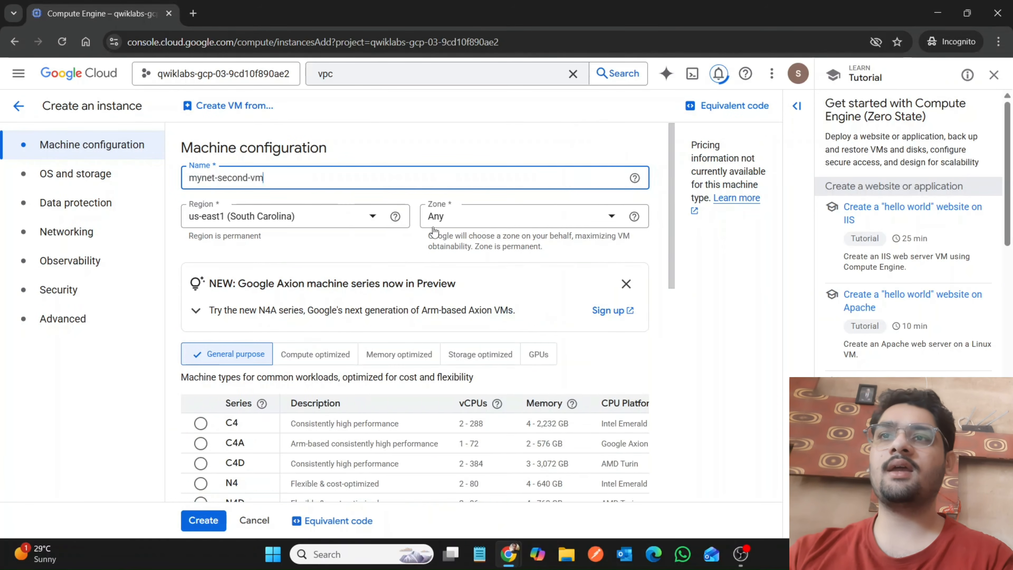
Check the required location in the lab instructions and set the instance's region to us-east4 and zone to us-east4-a in the console.
mouse_move(509, 554)
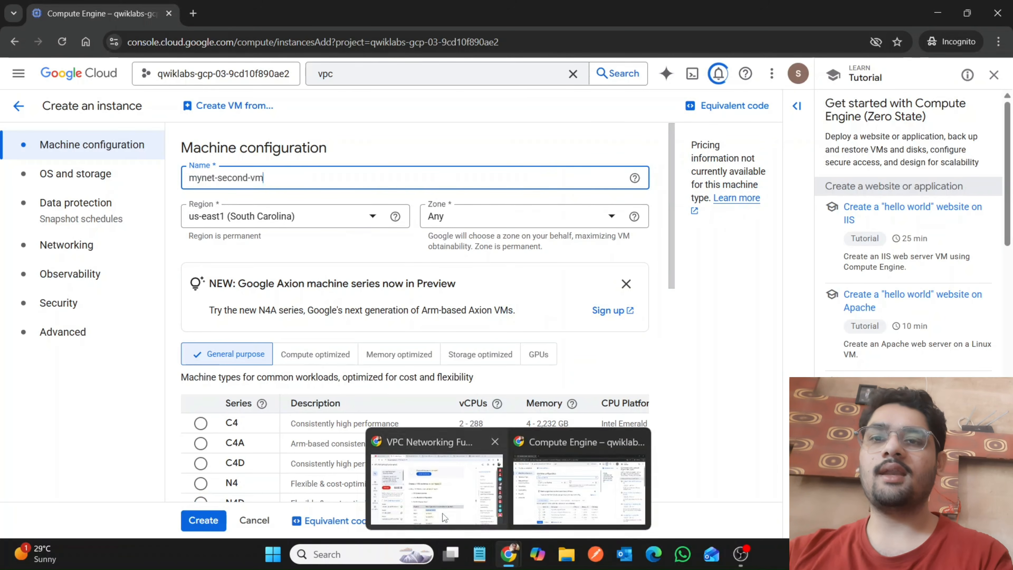
left_click(443, 513)
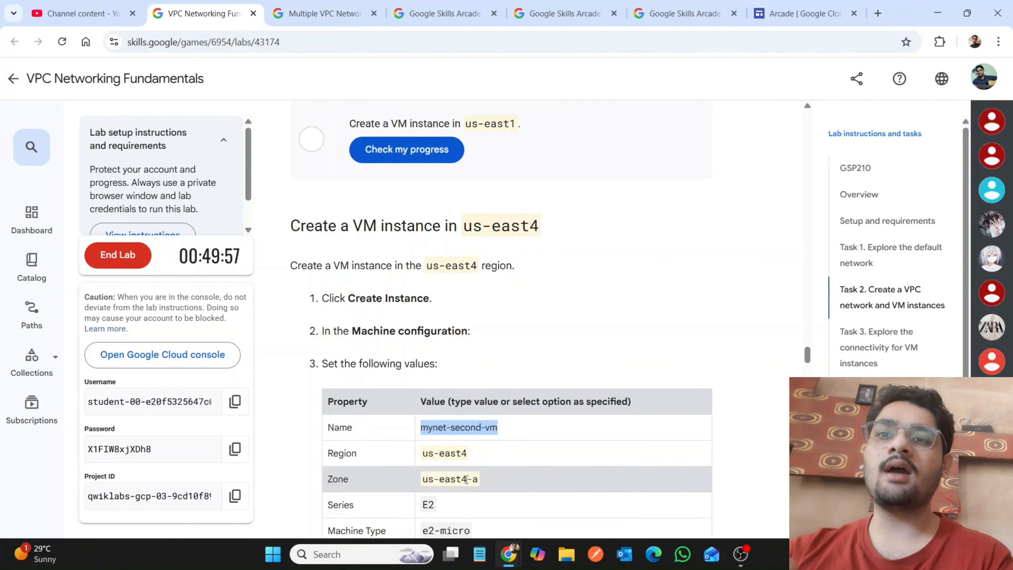
mouse_move(514, 557)
left_click(558, 518)
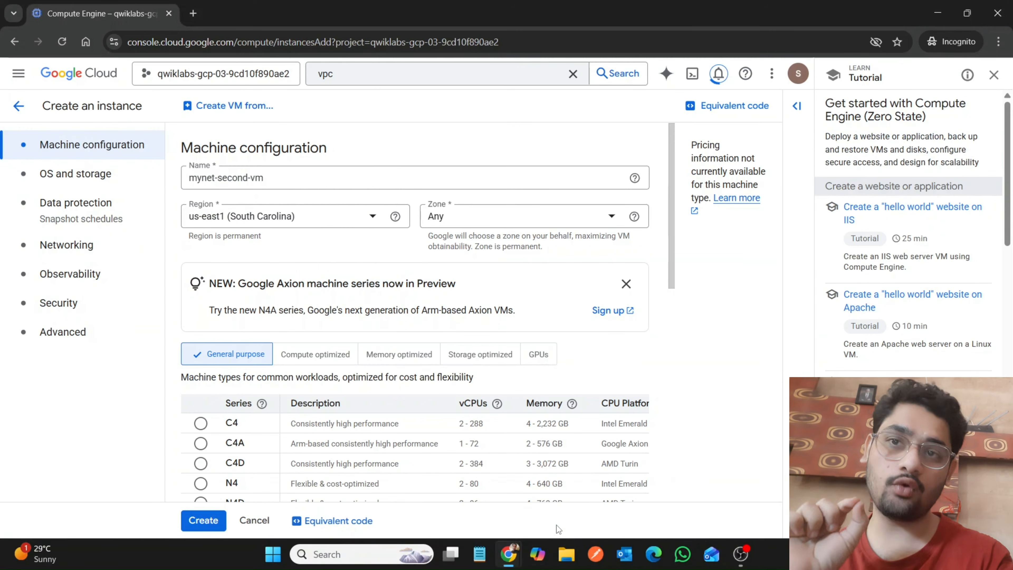
left_click(313, 216)
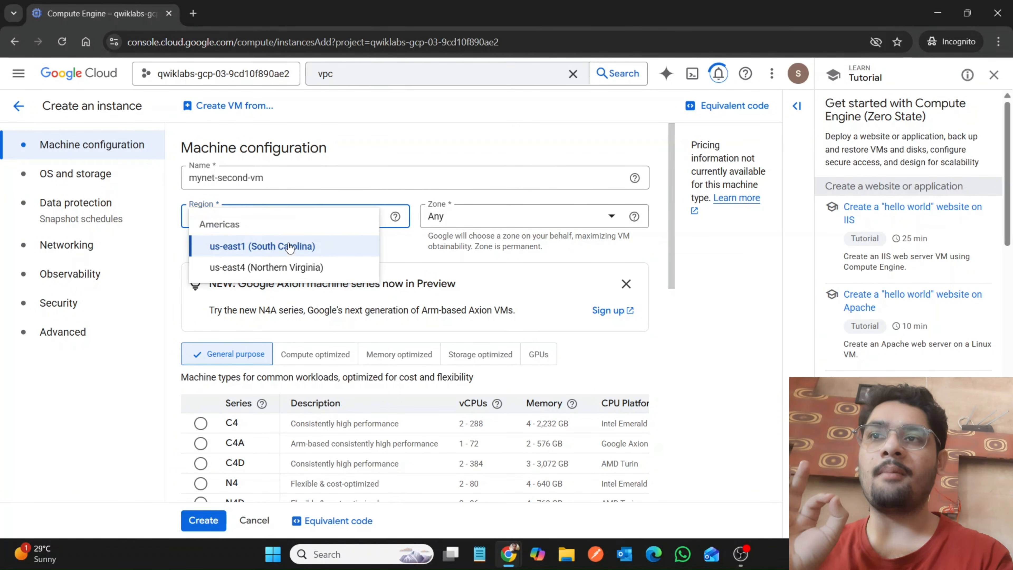
left_click(282, 271)
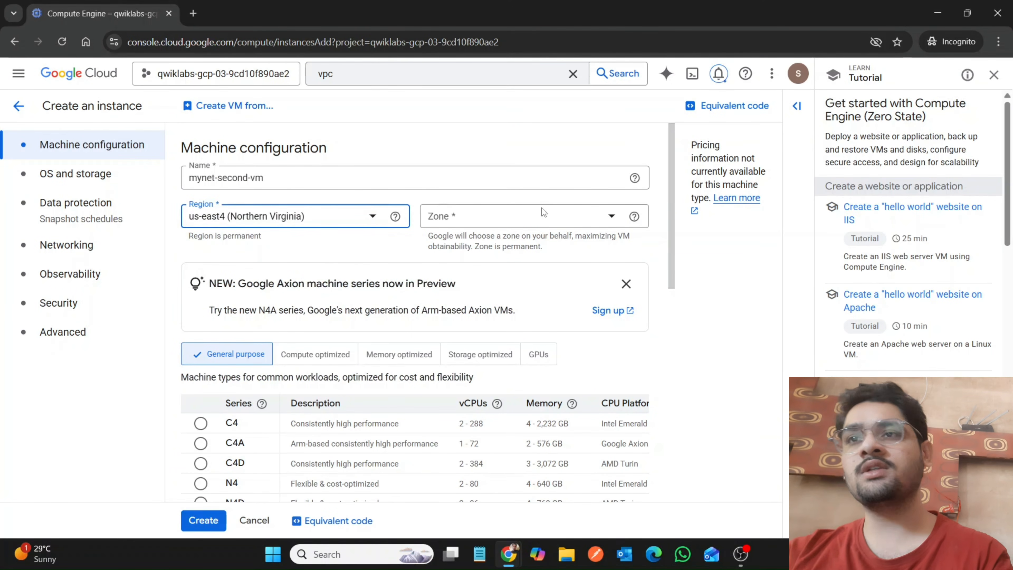
left_click(539, 218)
left_click(495, 220)
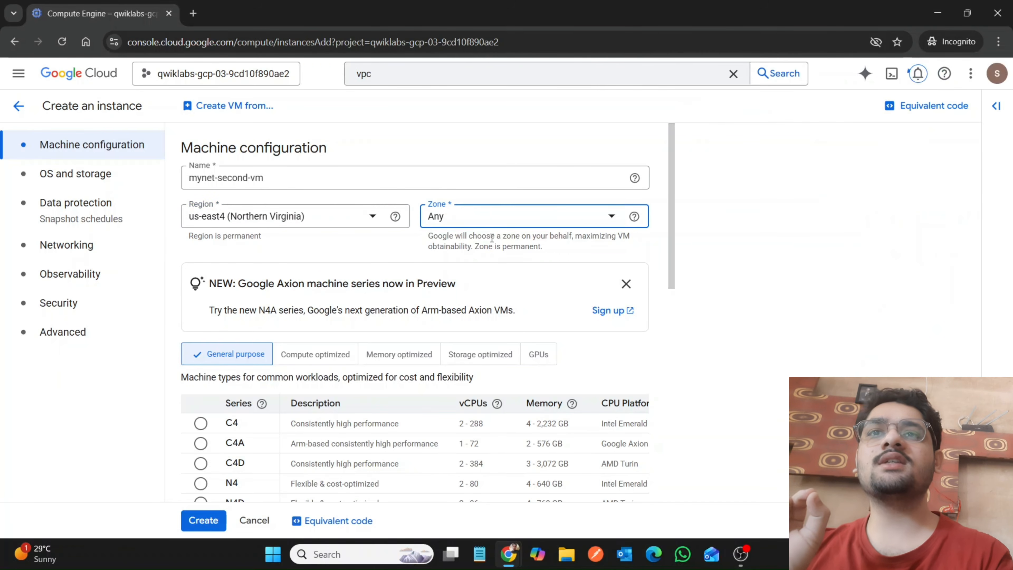
left_click(494, 220)
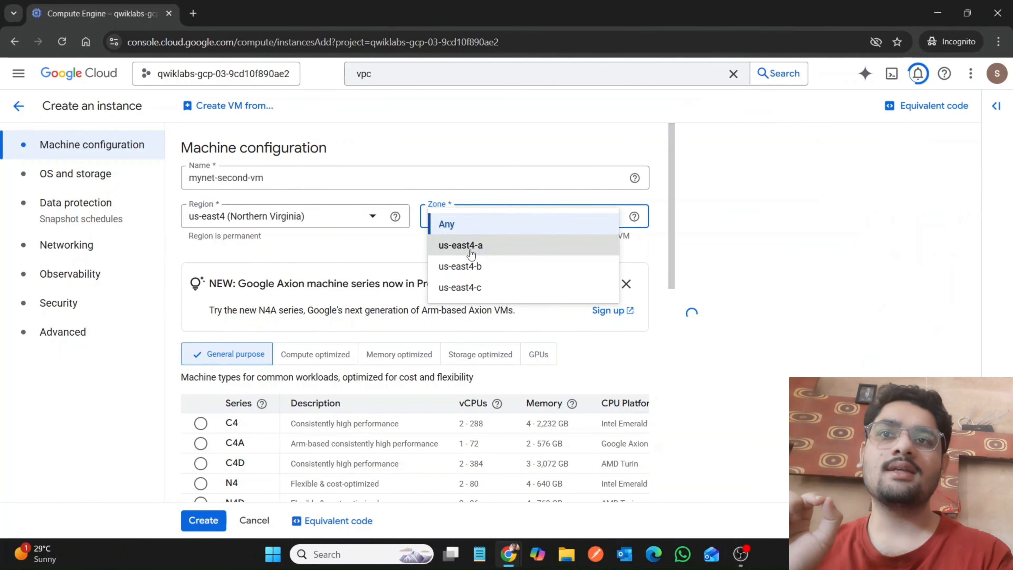
left_click(443, 248)
Set the machine type of mynet-second-vm to e2-micro and create the instance.
scroll(365, 316, "down", 10)
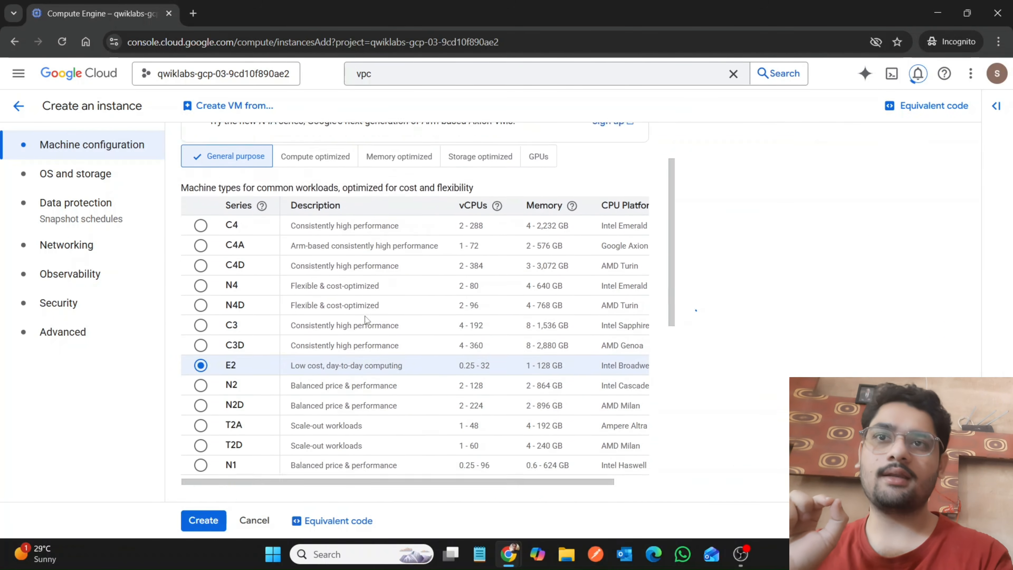
left_click(332, 299)
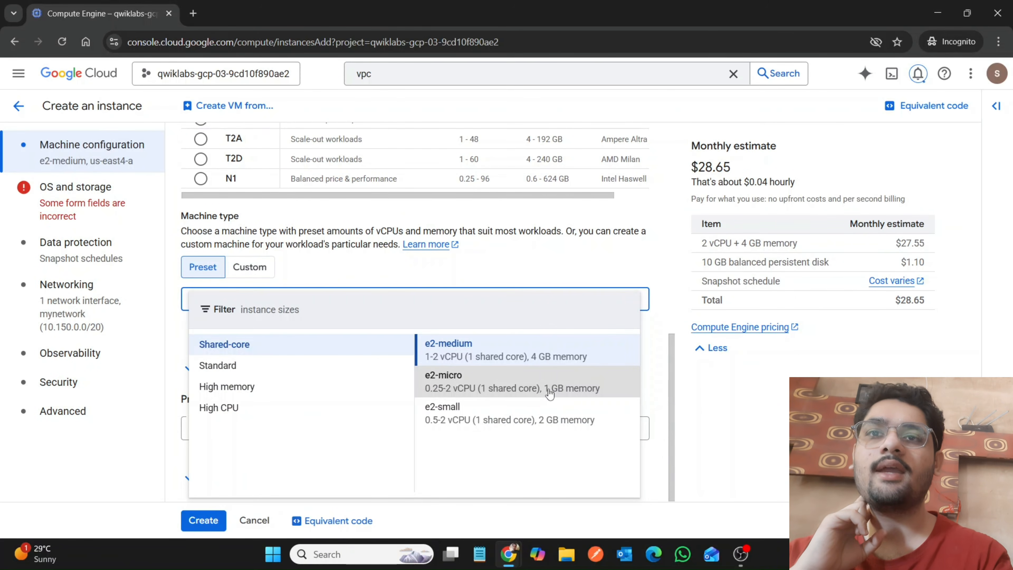
left_click(551, 393)
left_click(204, 520)
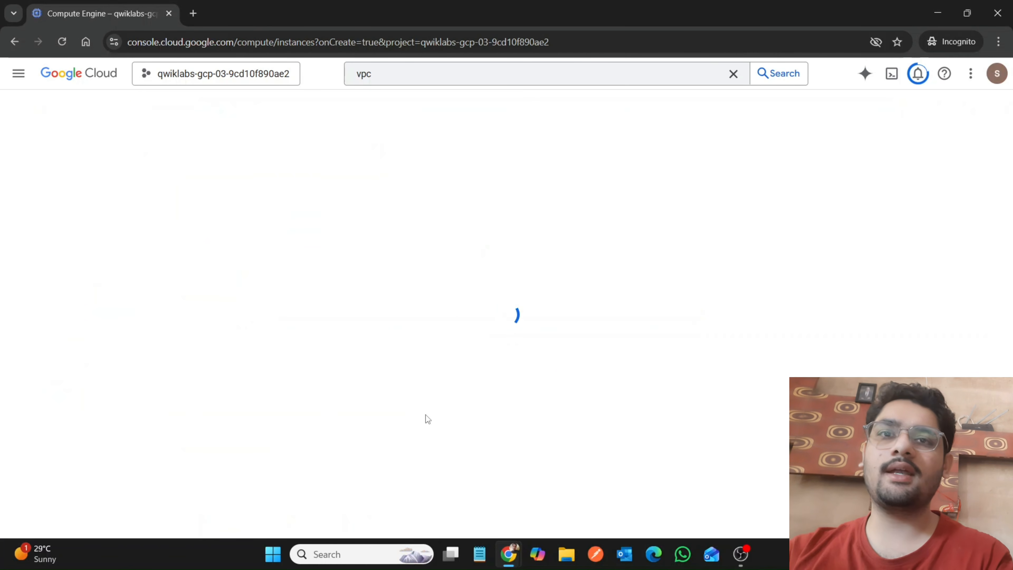
Switch to the lab page and run the progress check for the VM instance in us-east1.
mouse_move(509, 554)
left_click(444, 472)
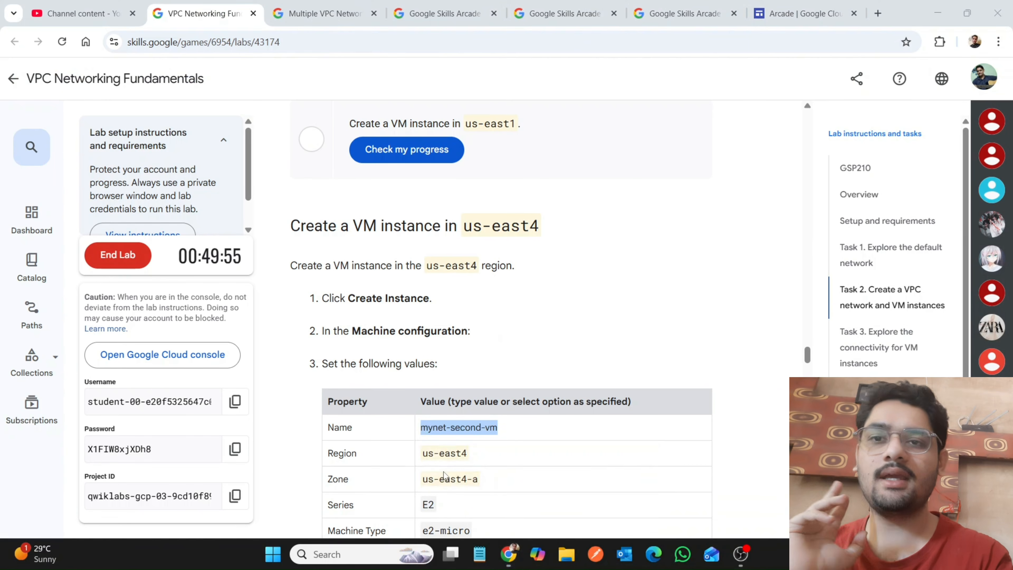
scroll(444, 475, "up", 4)
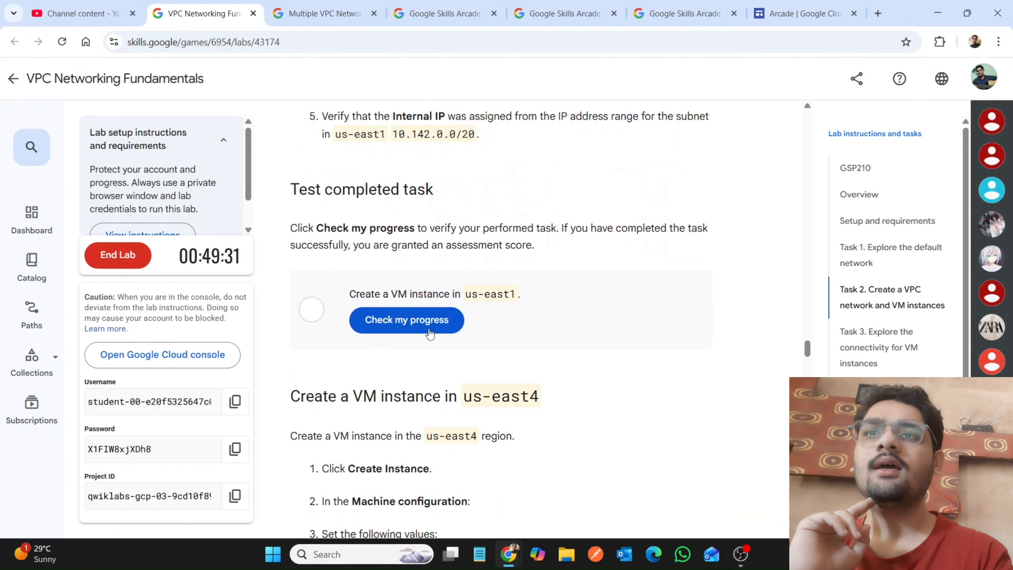
left_click(430, 331)
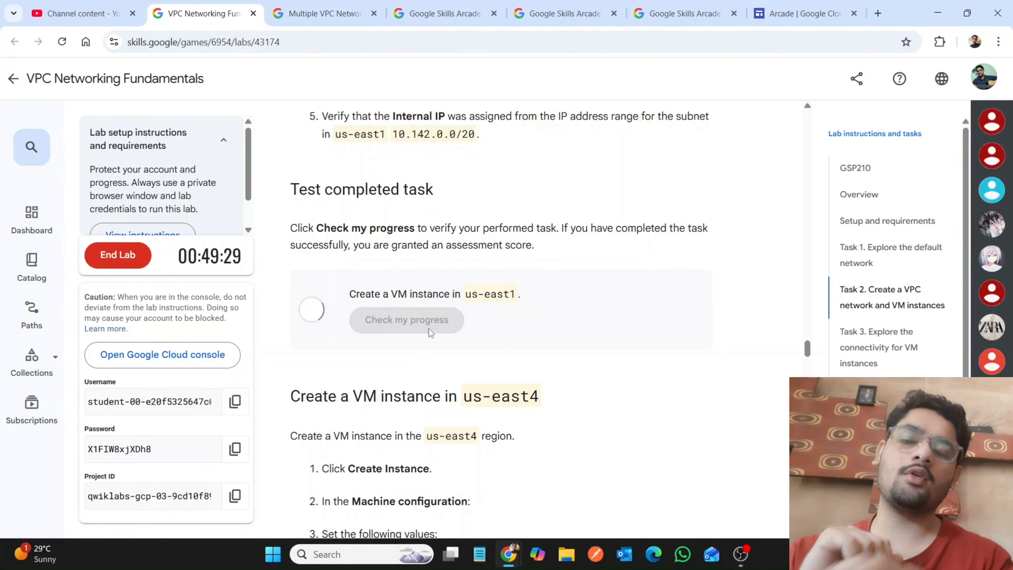
Run the progress check for the VM instance in us-east4, and look through the remaining lab instructions to the end.
scroll(431, 335, "down", 10)
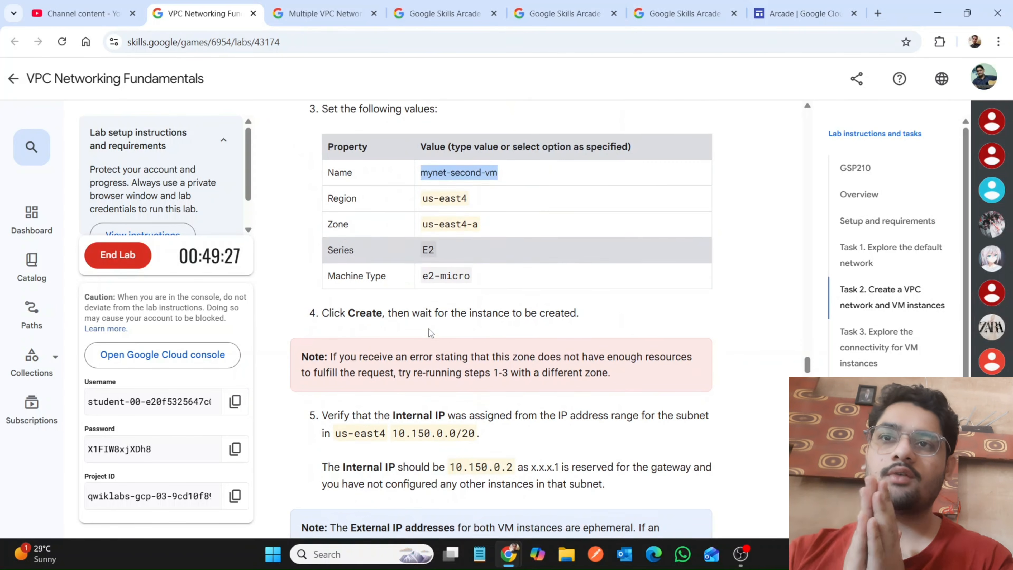
scroll(437, 399, "down", 5)
scroll(441, 450, "down", 4)
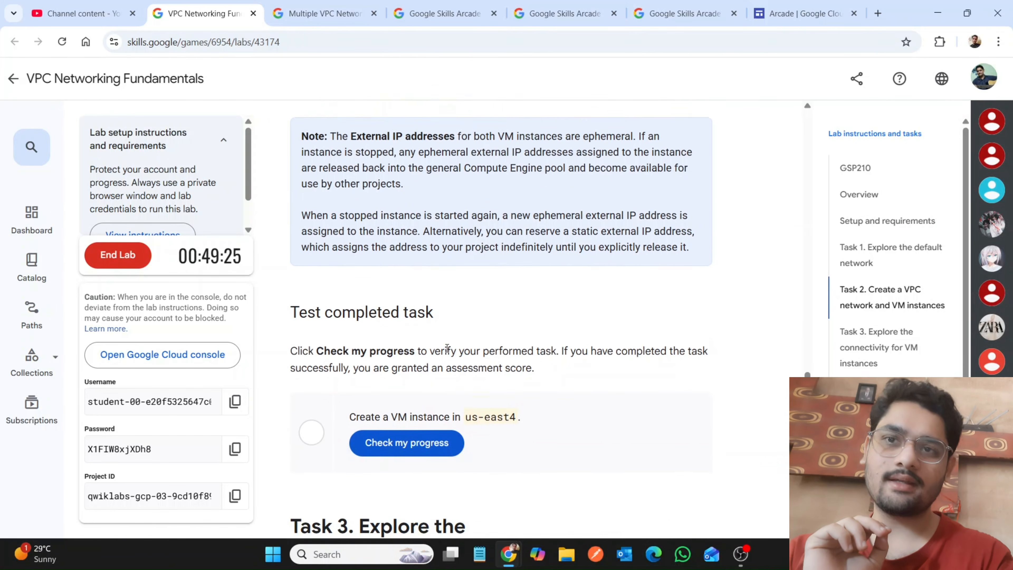
left_click(438, 396)
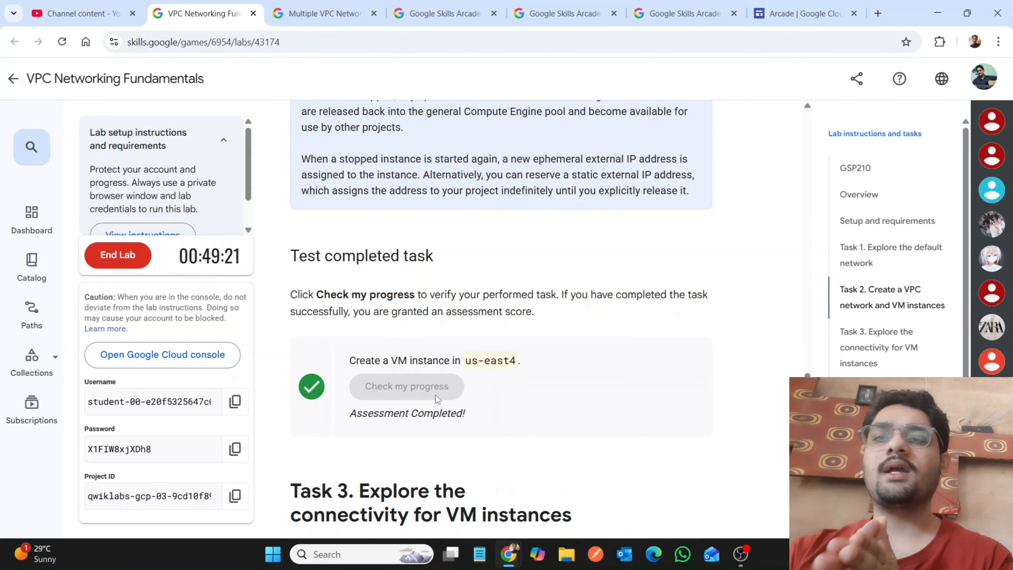
scroll(437, 399, "down", 20)
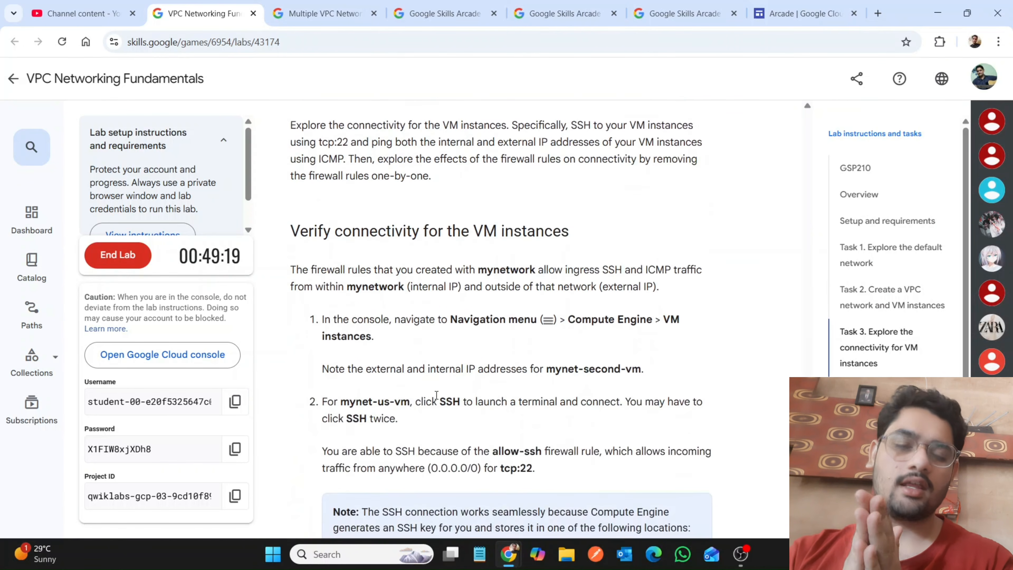
scroll(438, 400, "down", 20)
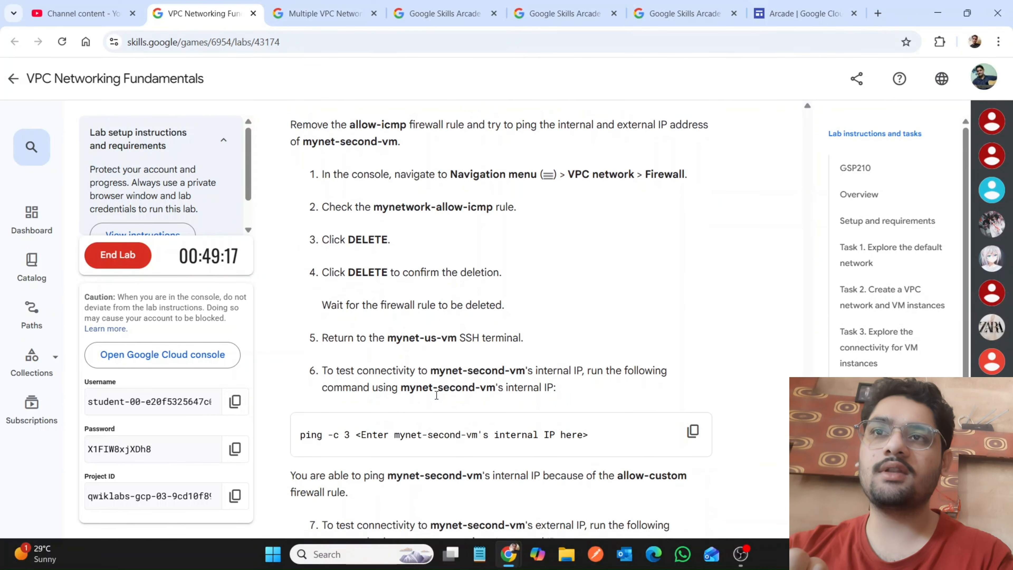
scroll(437, 399, "down", 3)
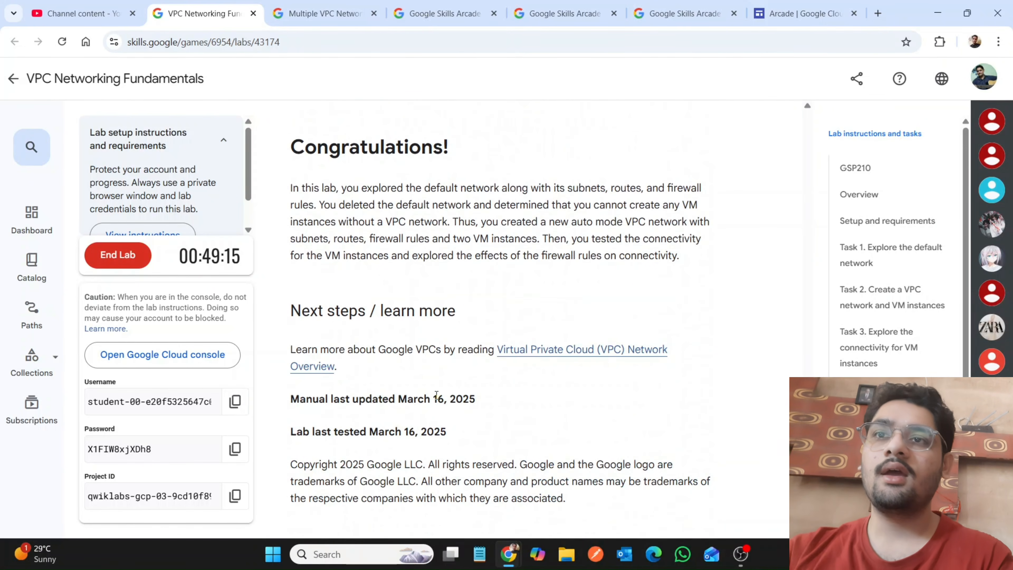